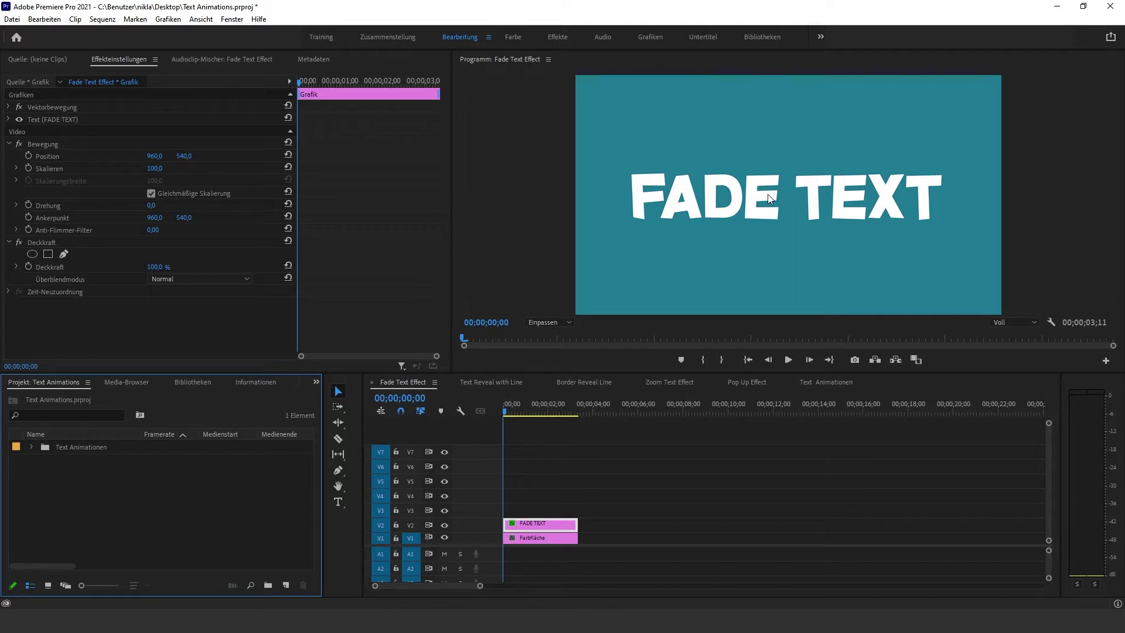
# Step: Search the Effects panel for 'lineare' and apply Lineare Blende to the FADE TEXT clip
pyautogui.click(315, 384)
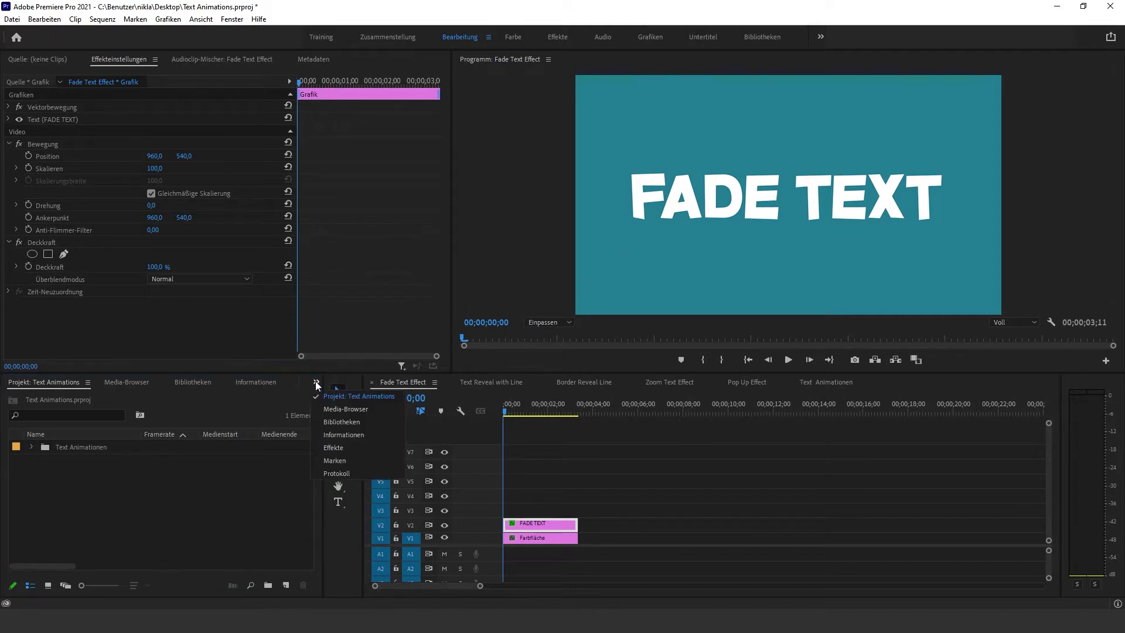
pyautogui.click(341, 452)
pyautogui.click(83, 397)
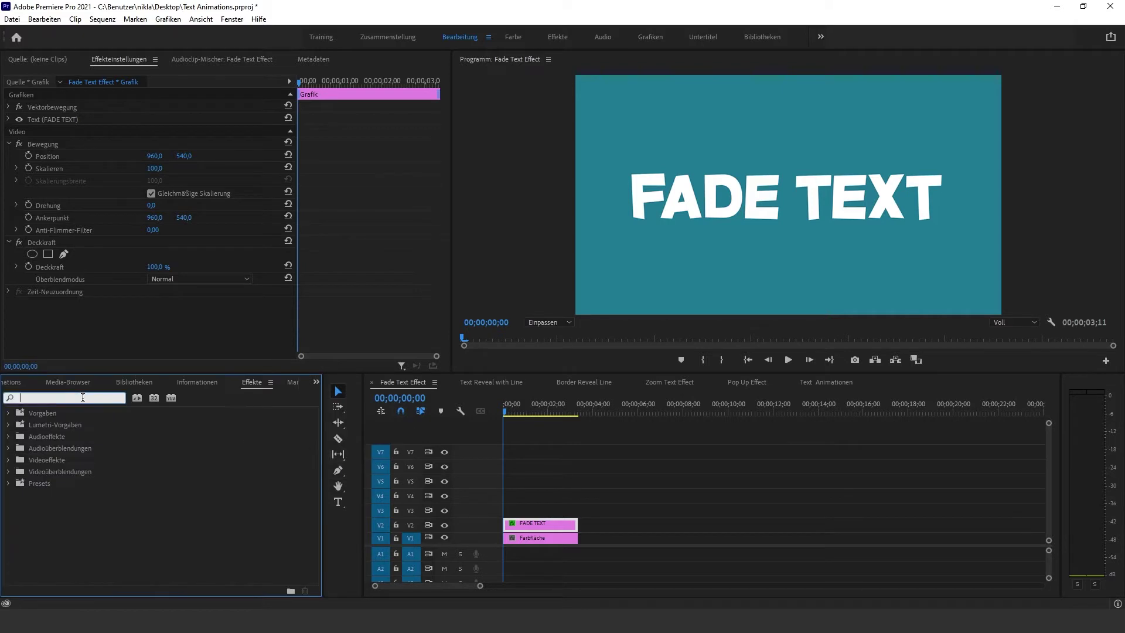
pyautogui.write('lineare')
pyautogui.moveTo(64, 482)
pyautogui.mouseDown()
pyautogui.moveTo(463, 479)
pyautogui.moveTo(542, 523)
pyautogui.mouseUp()
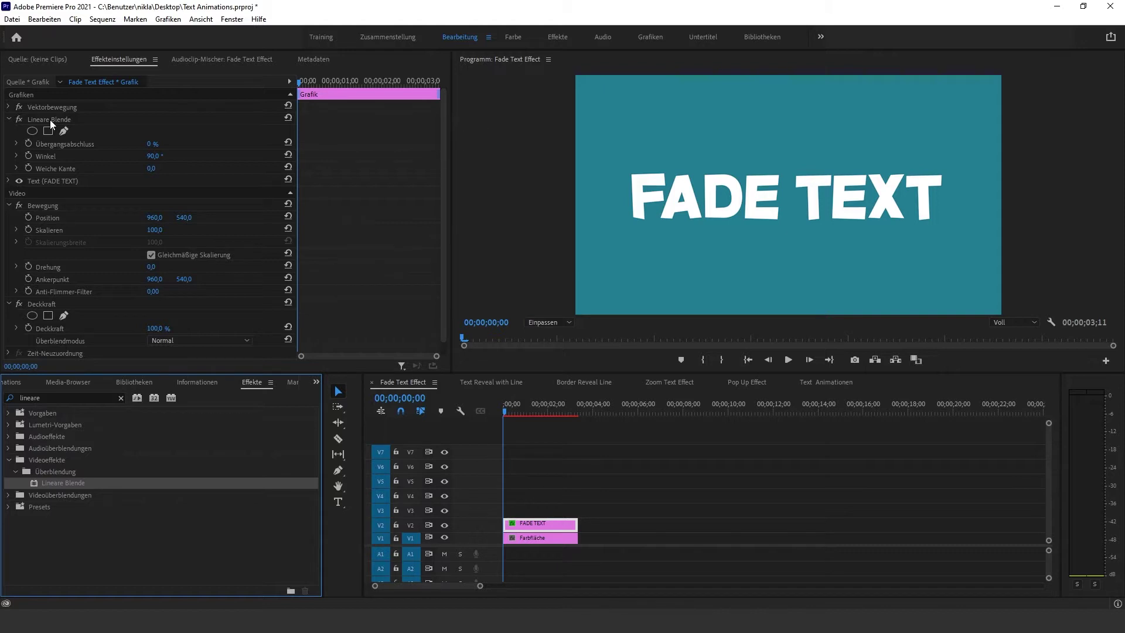
# Step: Keyframe the wipe completion from 100% at the start to 0% at 1;25, then preview
pyautogui.click(26, 144)
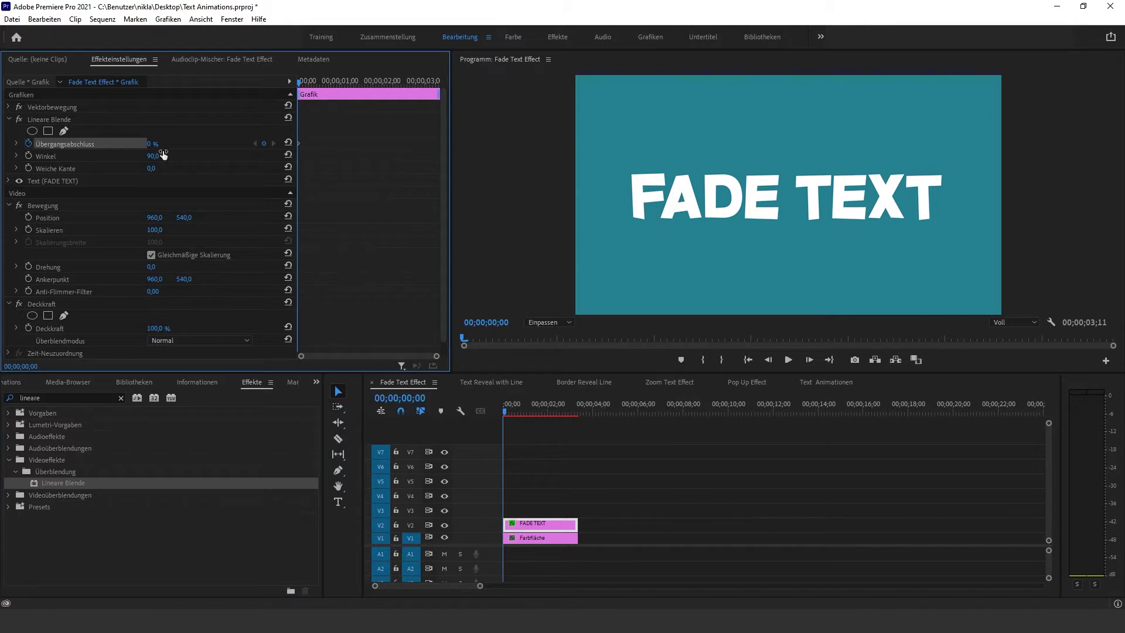
pyautogui.moveTo(151, 149); pyautogui.dragTo(211, 149)
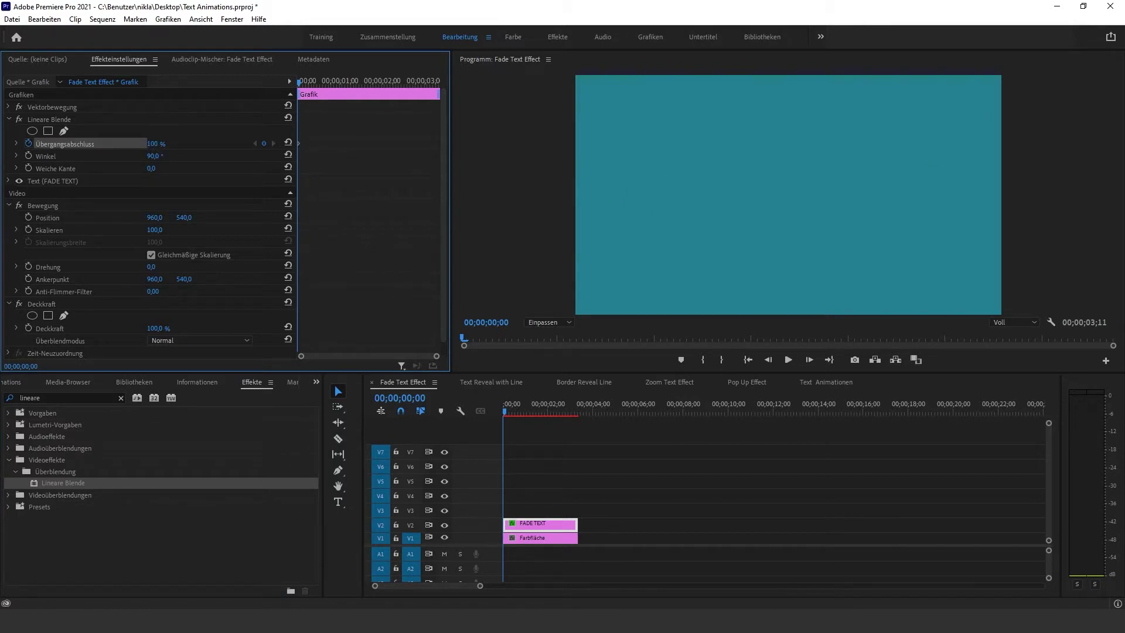
pyautogui.moveTo(334, 81); pyautogui.dragTo(377, 86)
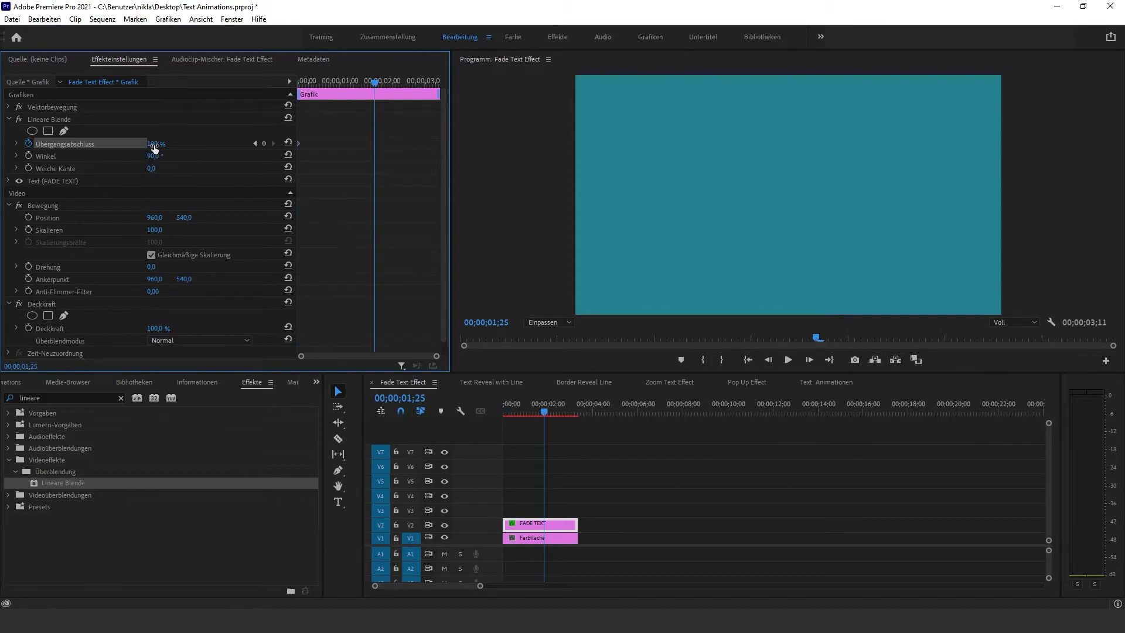
pyautogui.moveTo(154, 148); pyautogui.dragTo(94, 148)
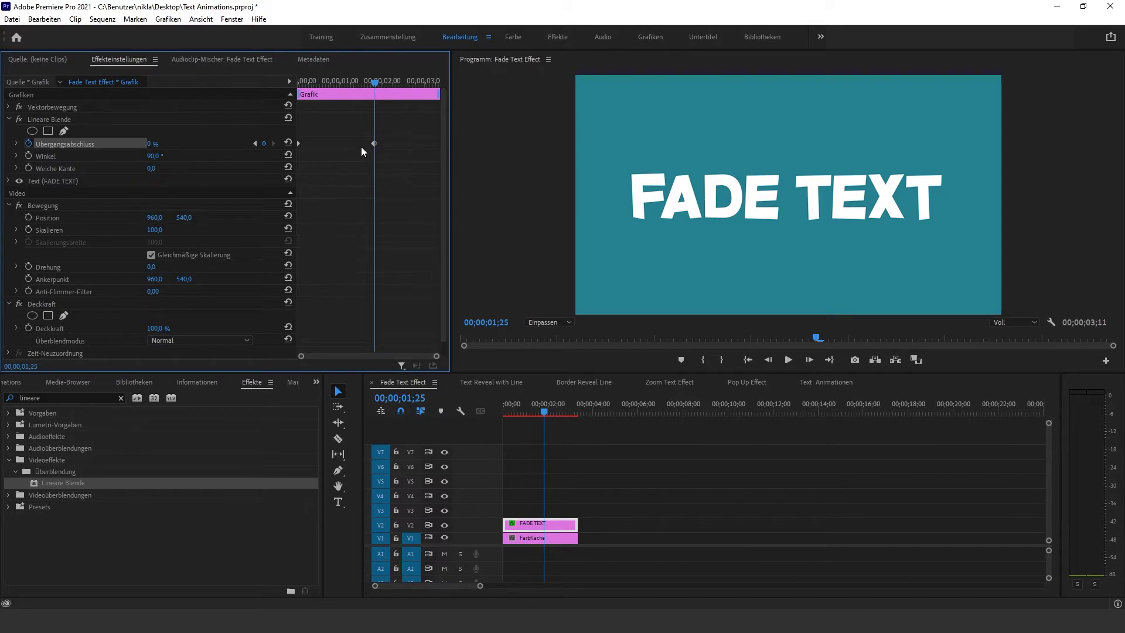
pyautogui.moveTo(334, 85); pyautogui.dragTo(247, 86)
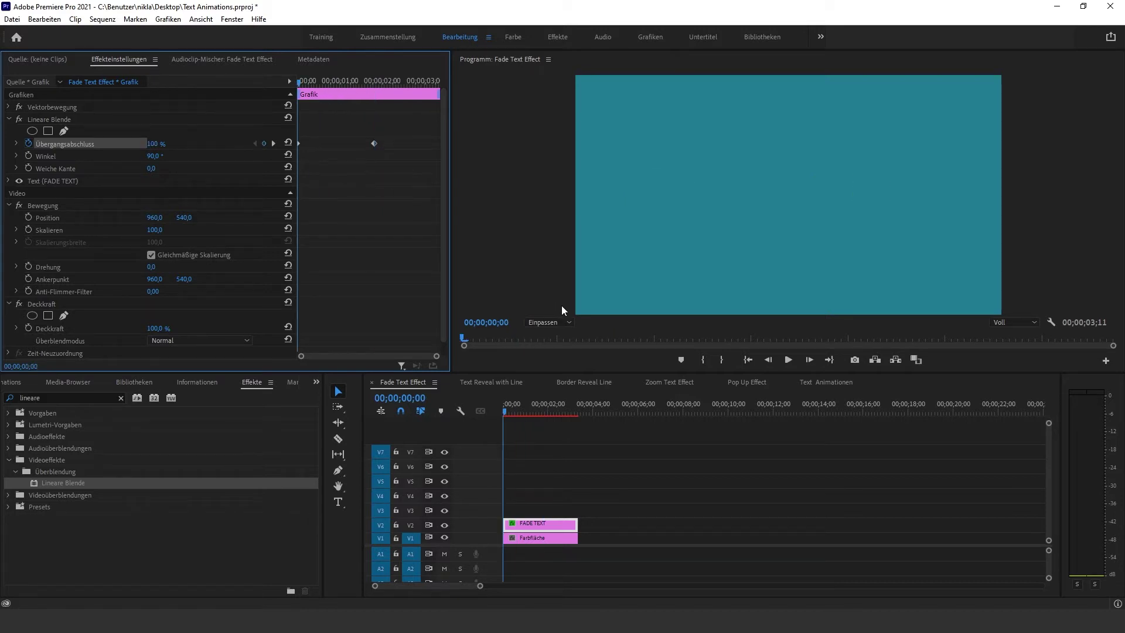
pyautogui.press('space')
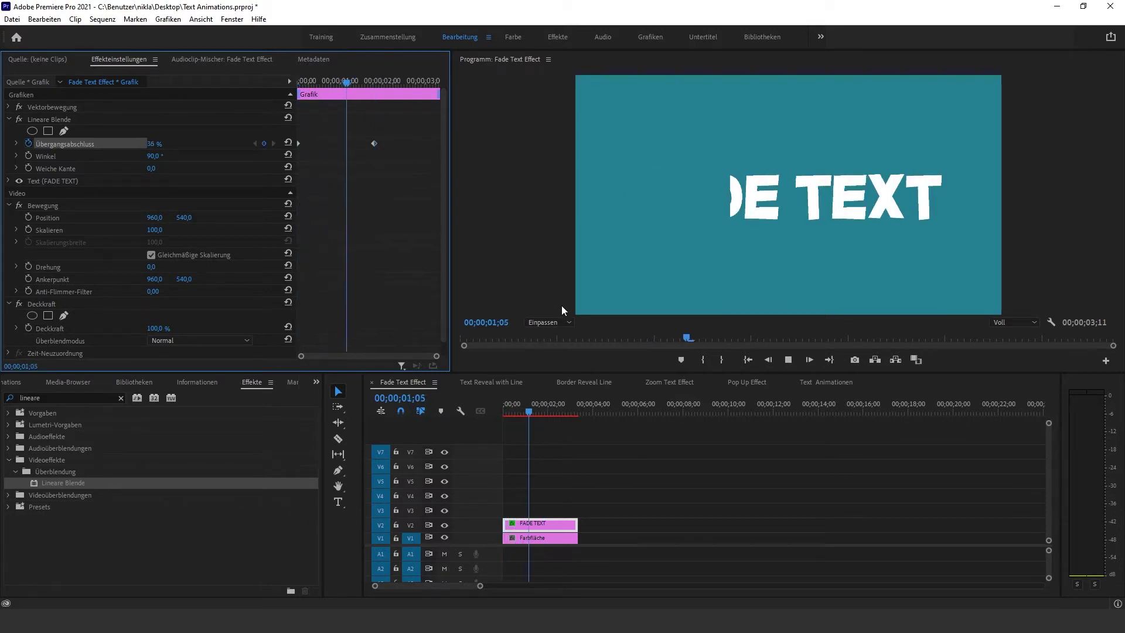
pyautogui.press('space')
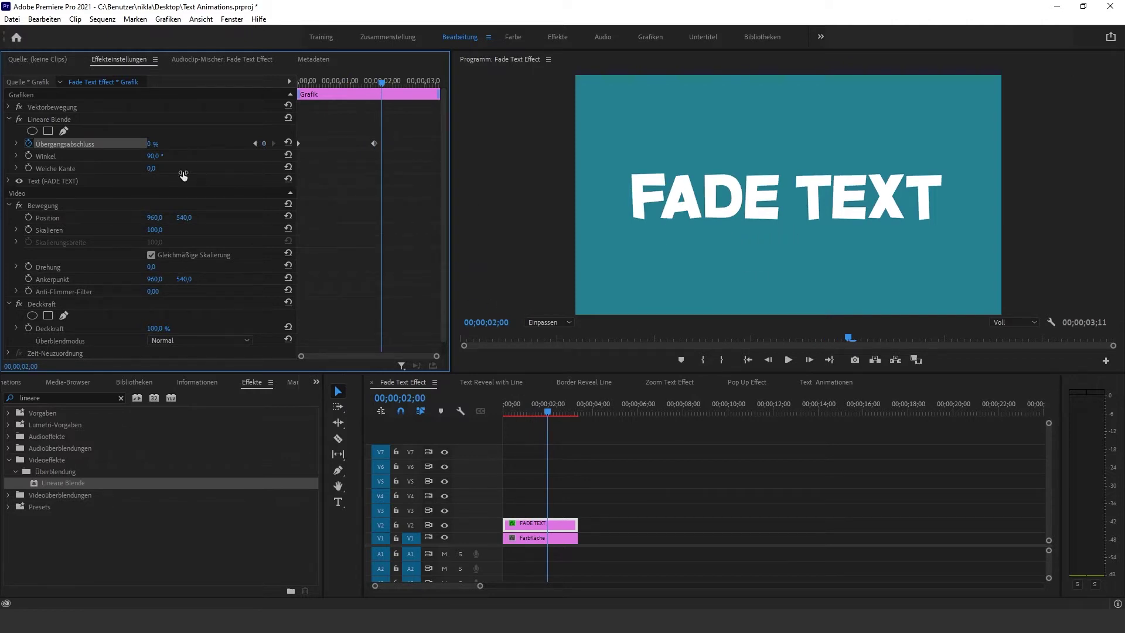
# Step: Change the wipe angle (Winkel) to -90°
pyautogui.click(155, 156)
pyautogui.click(152, 155)
pyautogui.write('-')
pyautogui.press('Return')
pyautogui.moveTo(326, 82); pyautogui.dragTo(285, 80)
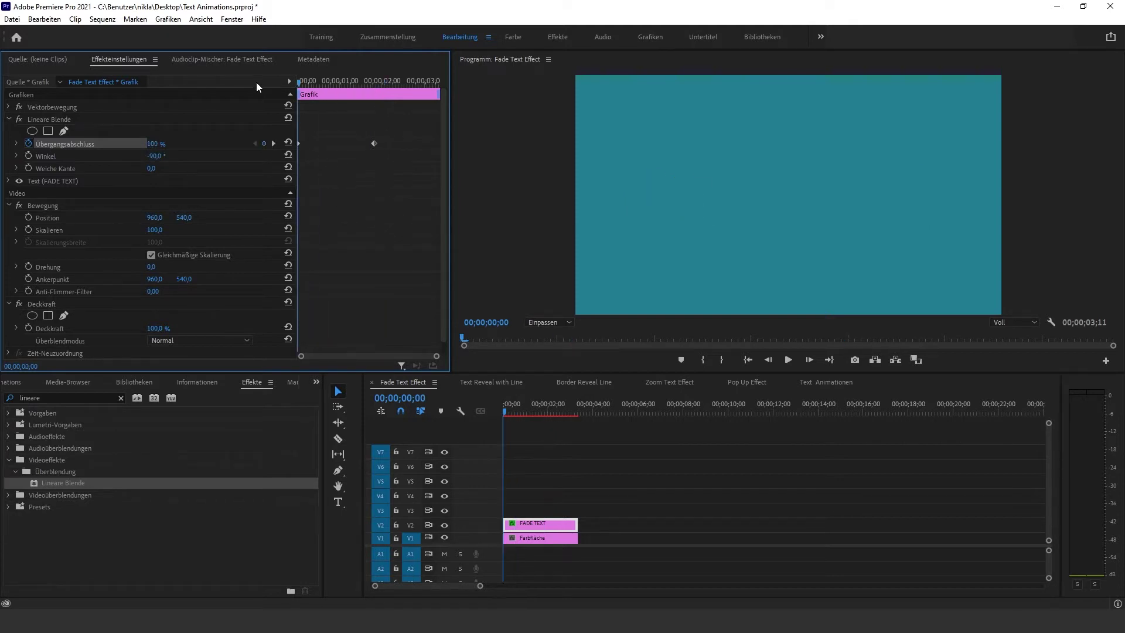
# Step: Move the 0% completion keyframe earlier to about 1;10, replay, and select both wipe keyframes
pyautogui.press('space')
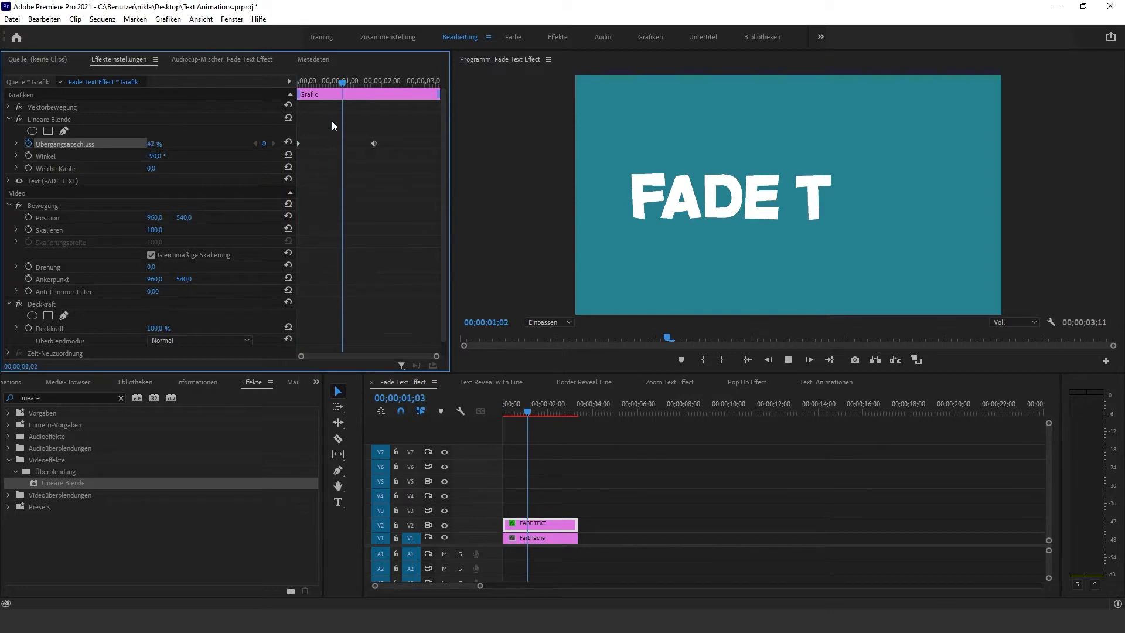
pyautogui.press('space')
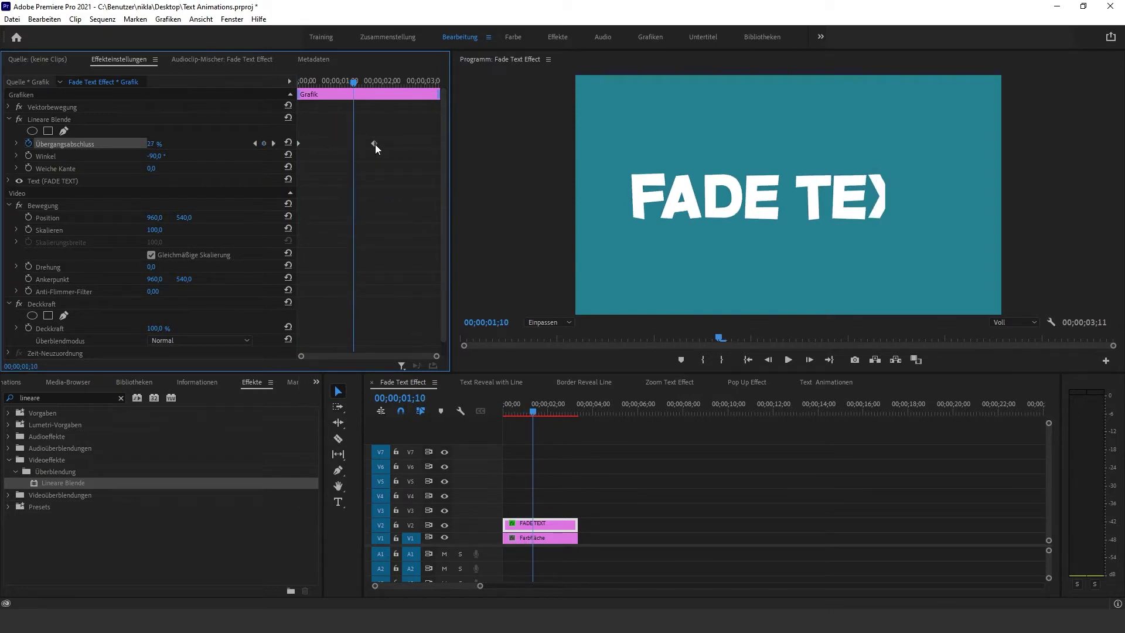
pyautogui.moveTo(374, 143); pyautogui.dragTo(343, 144)
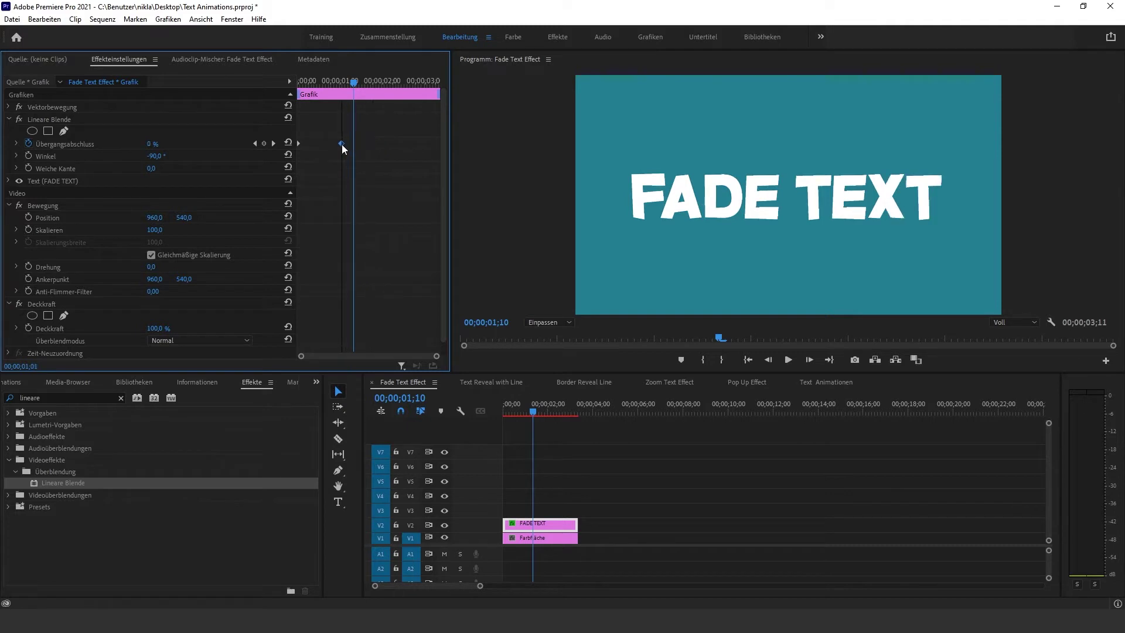
pyautogui.moveTo(307, 79); pyautogui.dragTo(296, 79)
pyautogui.press('space')
pyautogui.press('space')
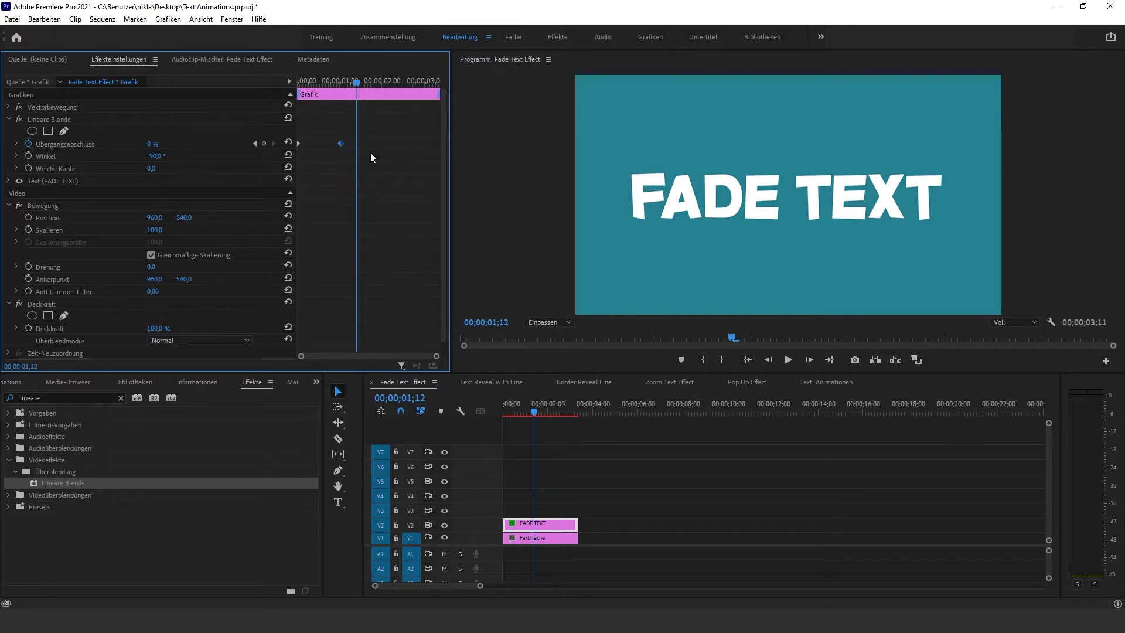
pyautogui.moveTo(370, 153); pyautogui.dragTo(297, 133)
# Step: Set the wipe keyframes to Bézier automatic, then continuous Bézier easing, and play it back
pyautogui.rightClick(340, 143)
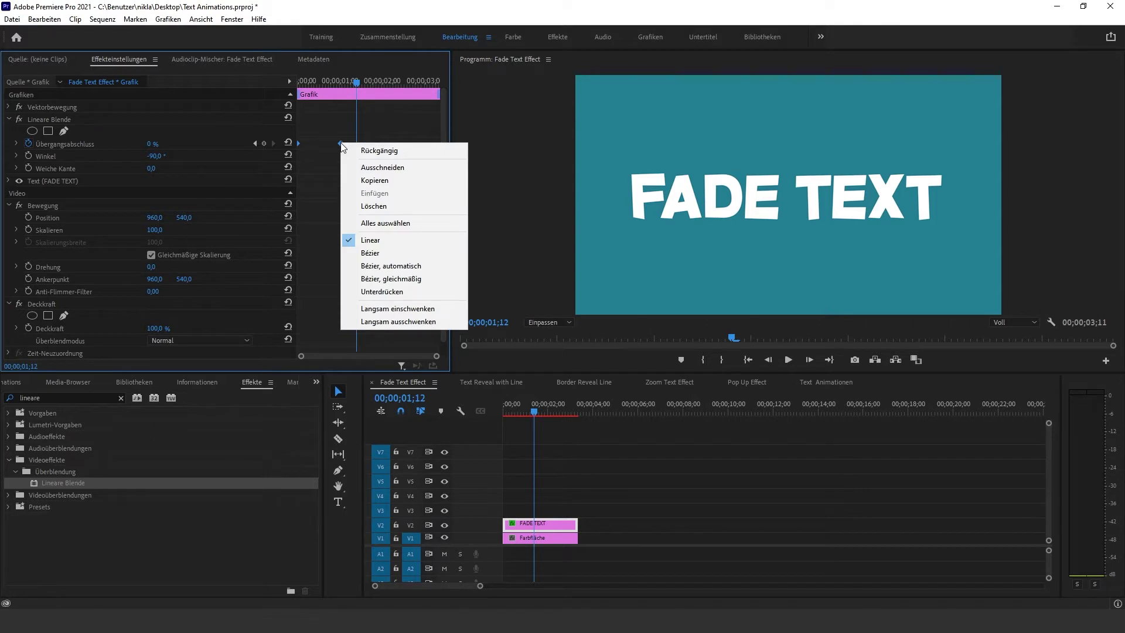
pyautogui.click(391, 266)
pyautogui.rightClick(342, 141)
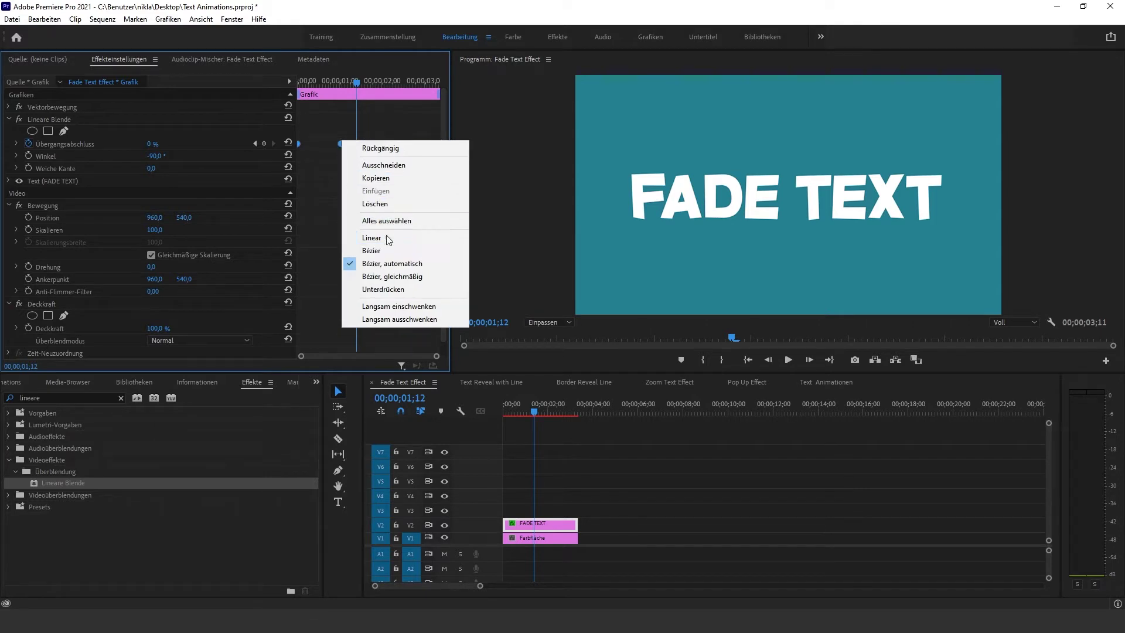
pyautogui.click(396, 277)
pyautogui.moveTo(316, 85); pyautogui.dragTo(274, 84)
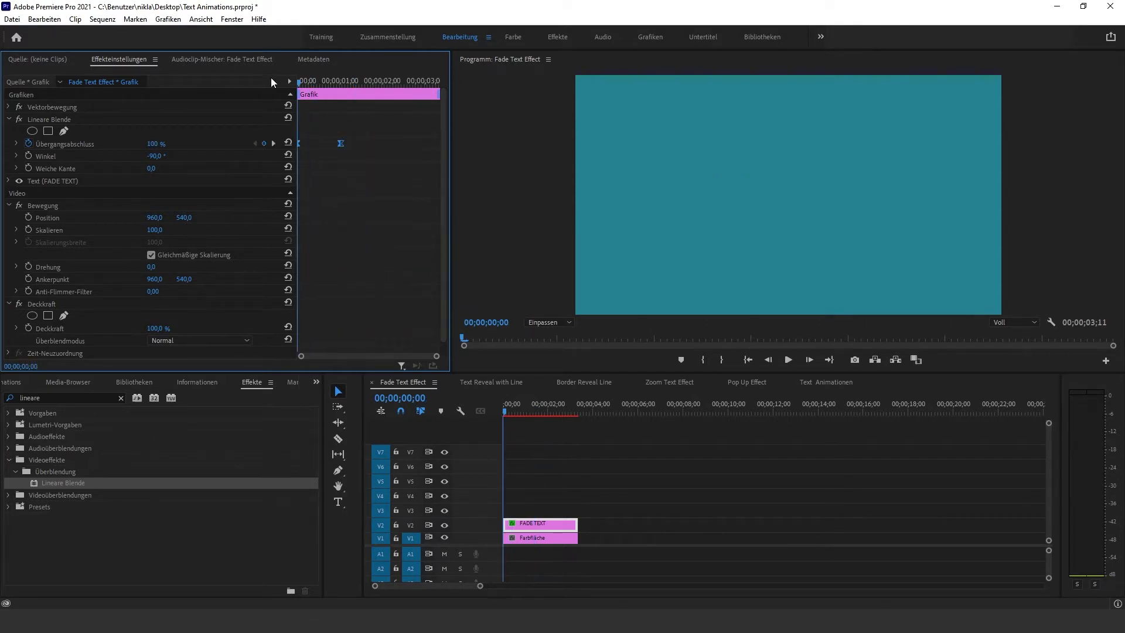
pyautogui.press('space')
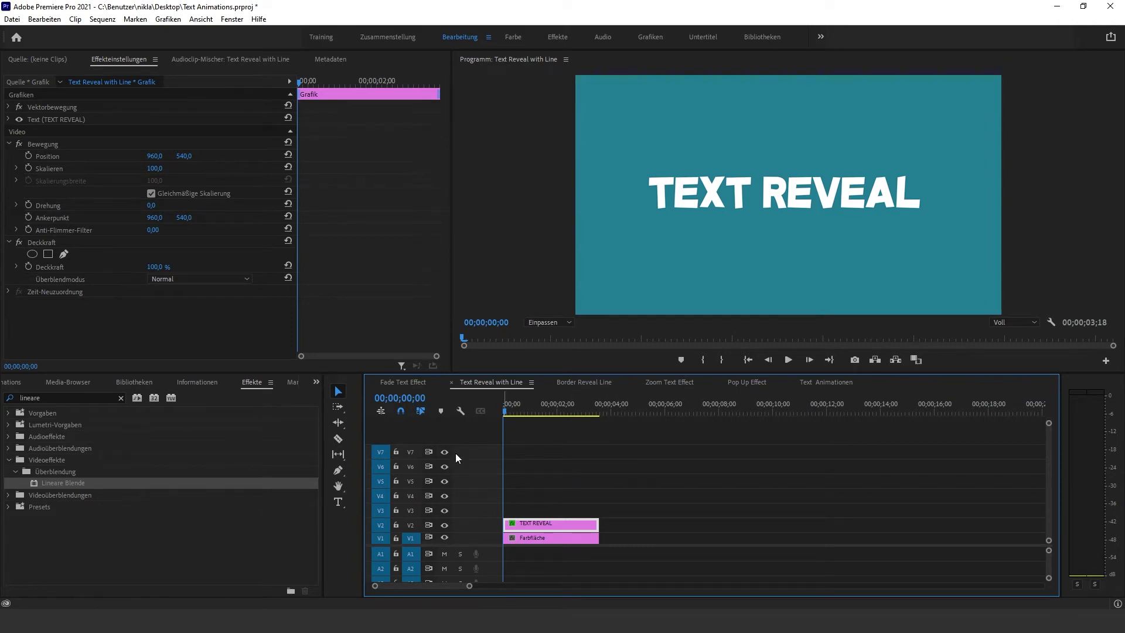
# Step: Draw a vertical Pen-tool line left of TEXT REVEAL and trim its Grafik clip to the title's end
pyautogui.click(504, 460)
pyautogui.click(338, 471)
pyautogui.click(640, 169)
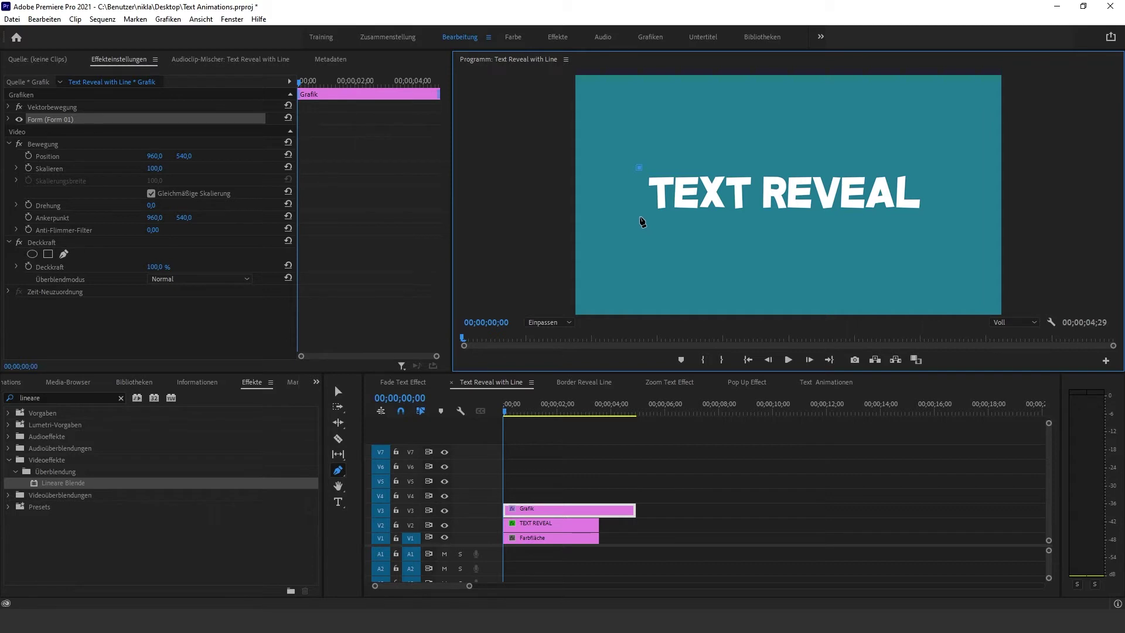
pyautogui.click(640, 217)
pyautogui.press('v')
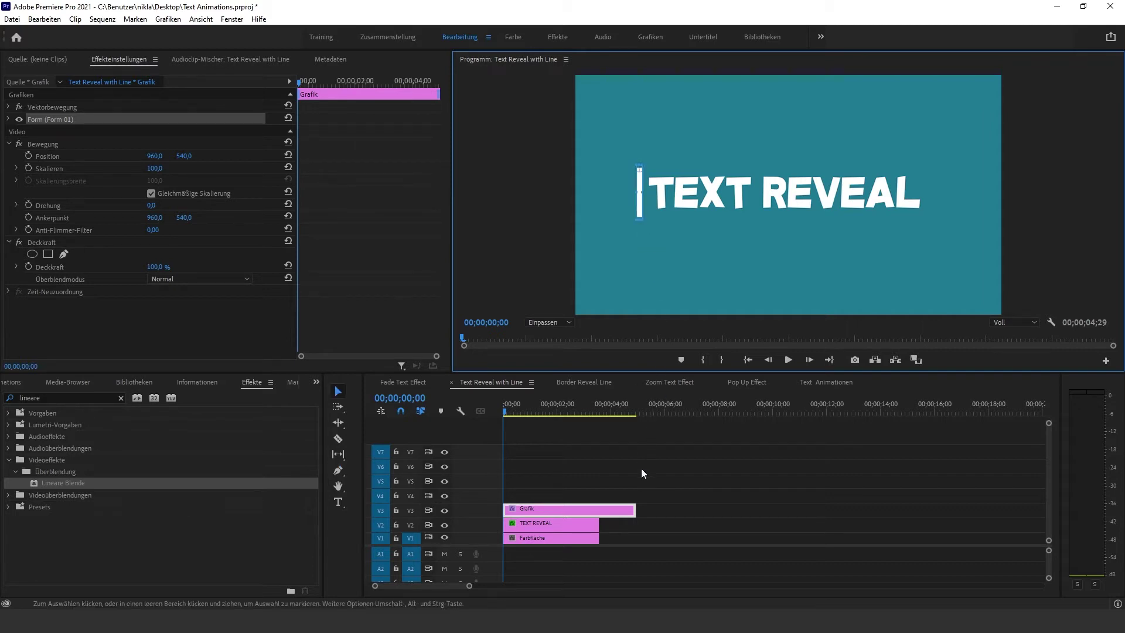
pyautogui.moveTo(634, 509); pyautogui.dragTo(599, 509)
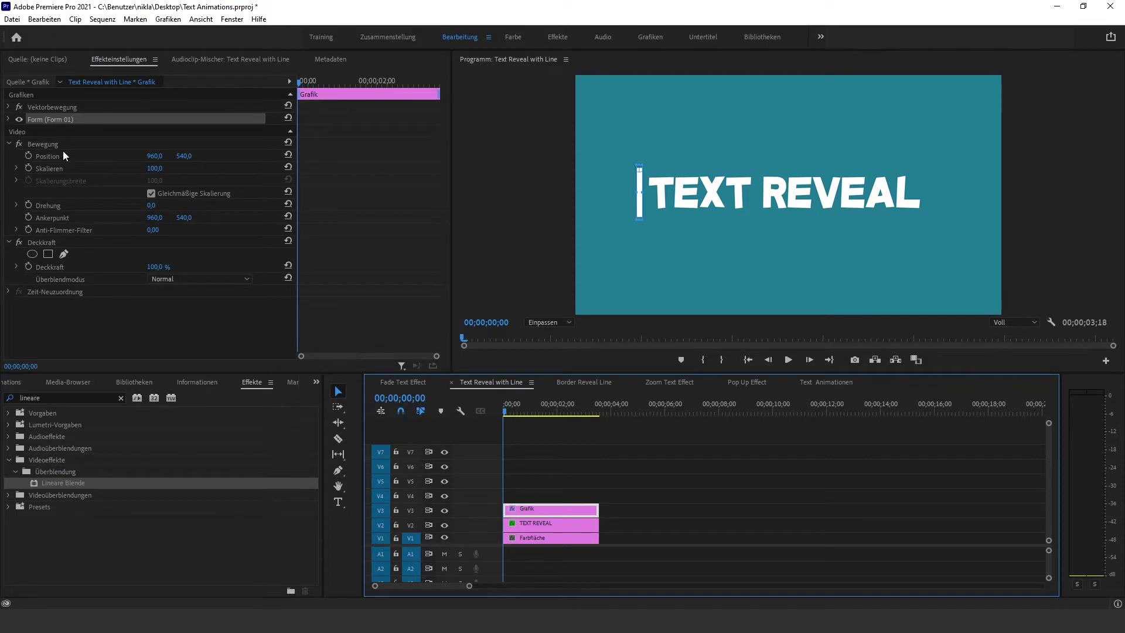
pyautogui.click(8, 119)
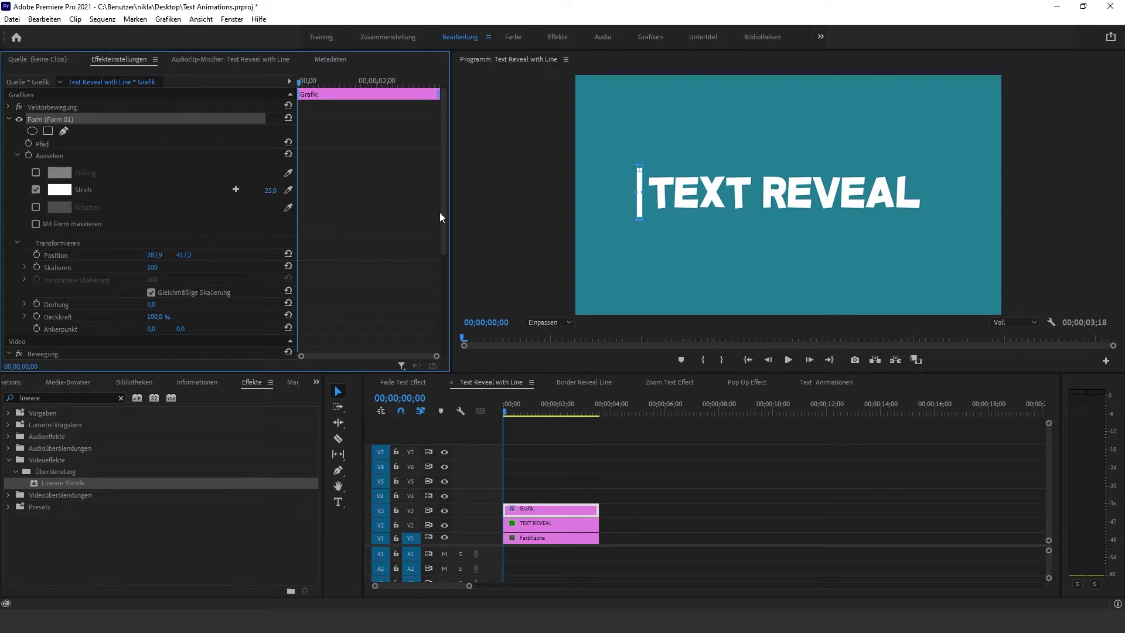
# Step: Move the line's anchor to its bottom end (2,0 / 110,0), disable uniform scaling, and keyframe vertical scale
pyautogui.scroll(-3, 412, 236)
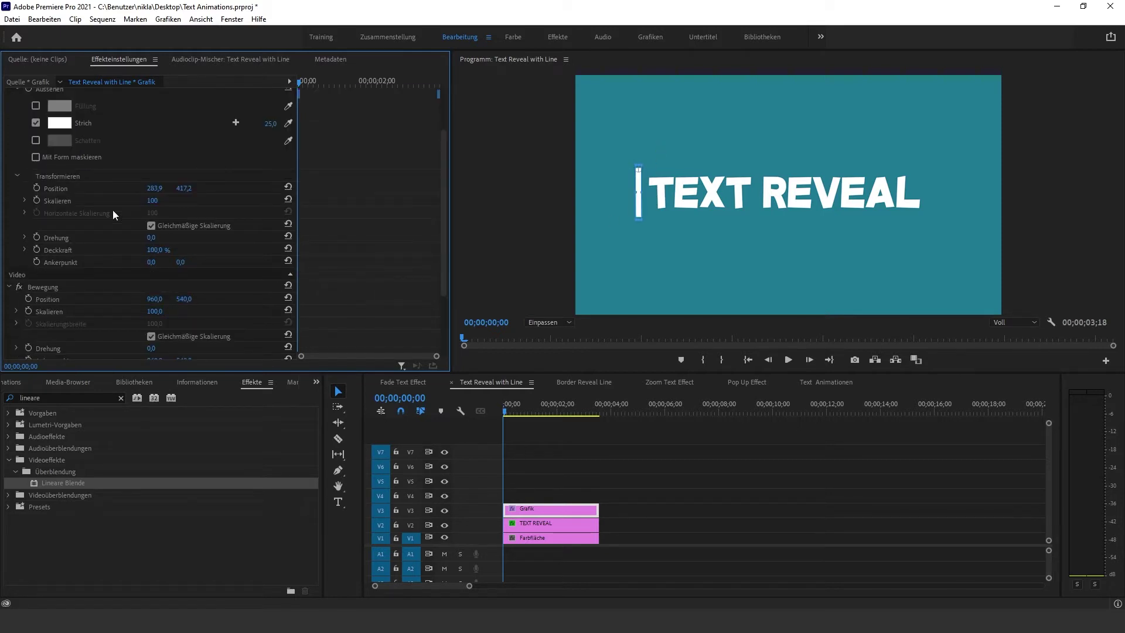
pyautogui.click(55, 262)
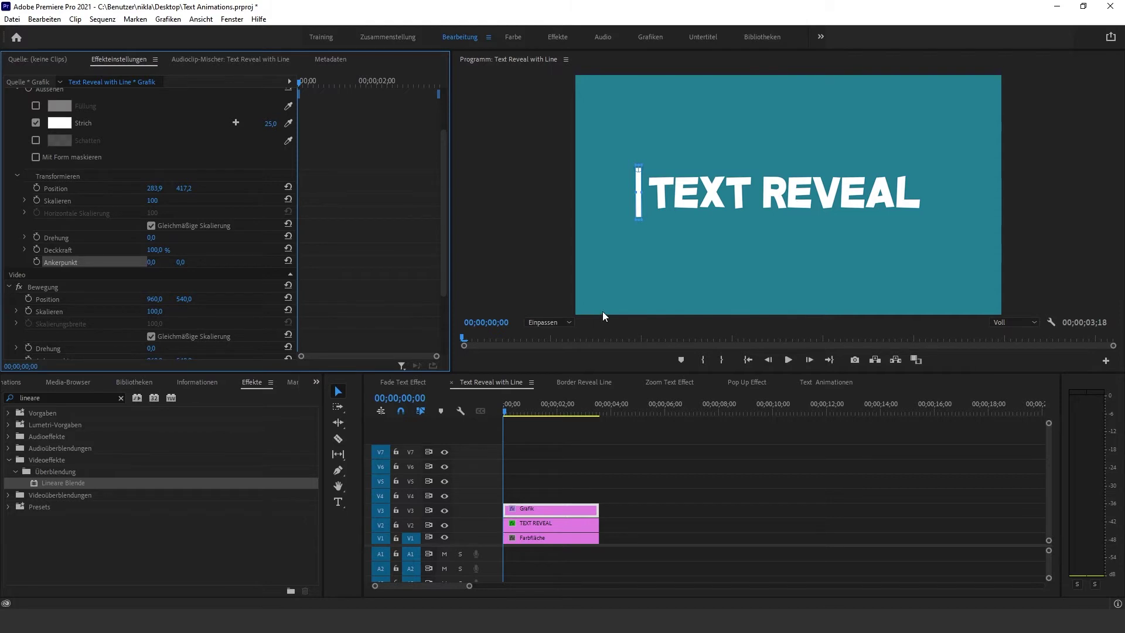
pyautogui.click(538, 324)
pyautogui.click(550, 400)
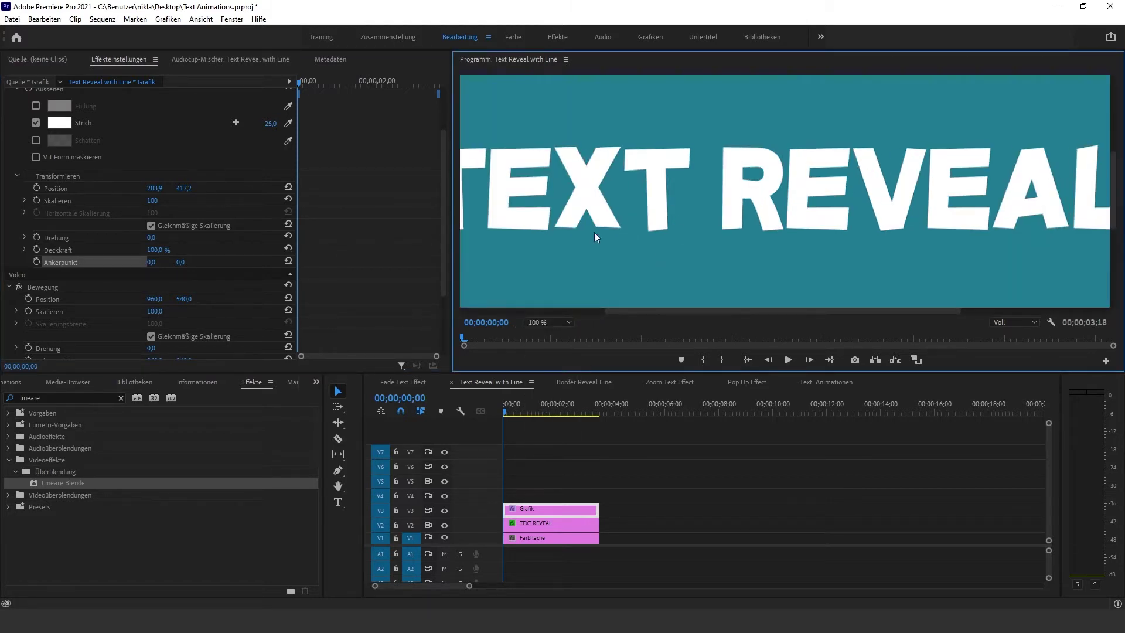
pyautogui.moveTo(662, 311); pyautogui.dragTo(563, 310)
pyautogui.moveTo(580, 132); pyautogui.dragTo(581, 197)
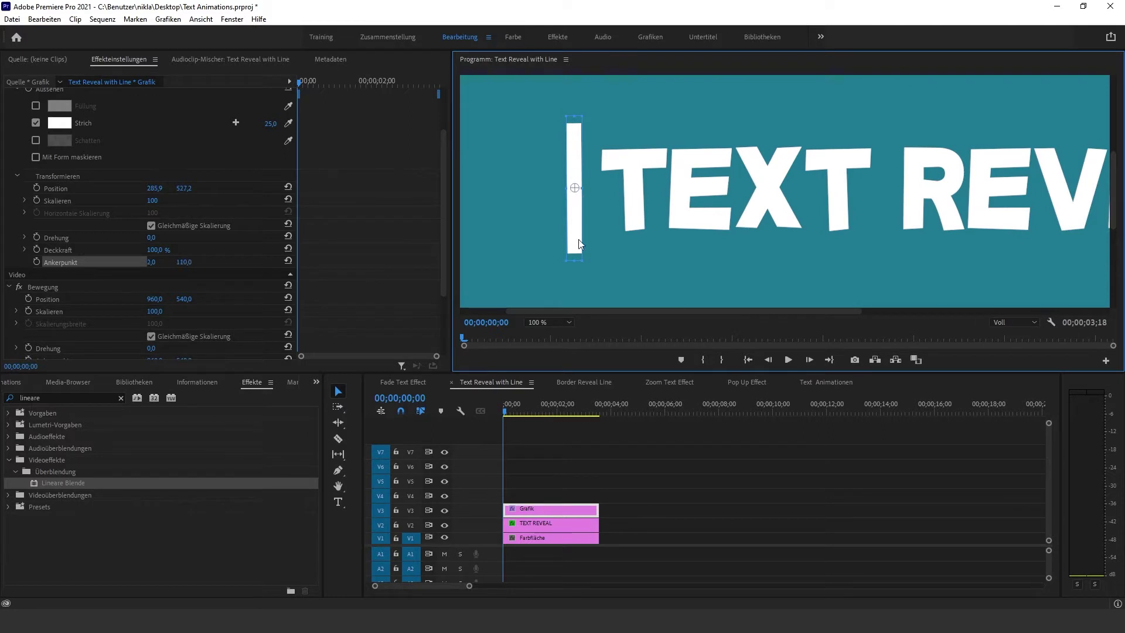
pyautogui.click(550, 322)
pyautogui.click(545, 341)
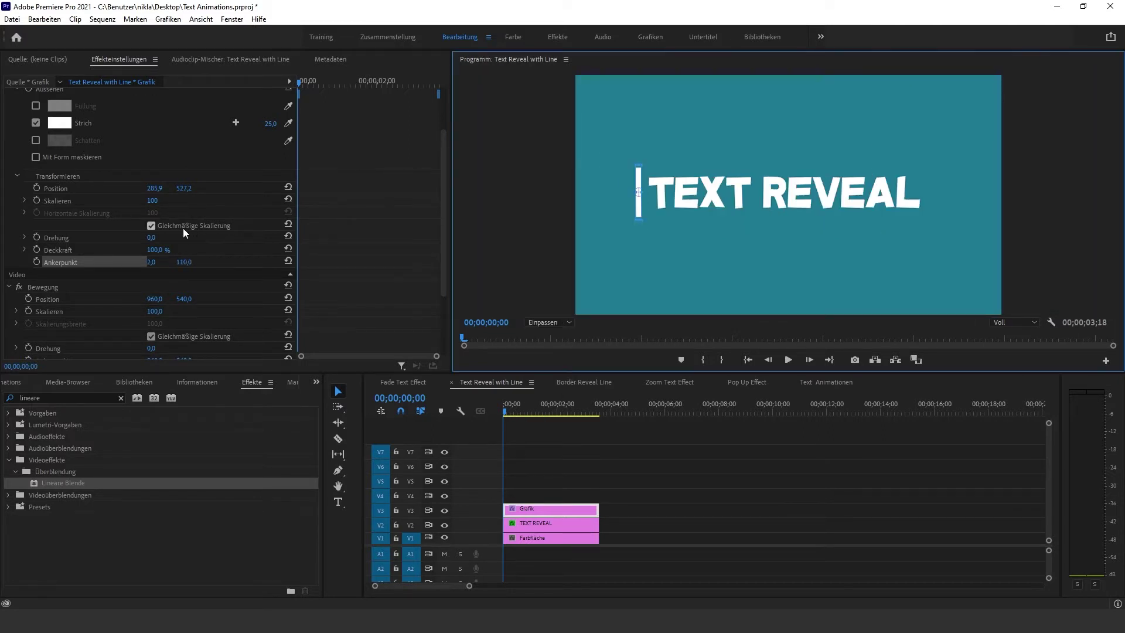
pyautogui.click(150, 225)
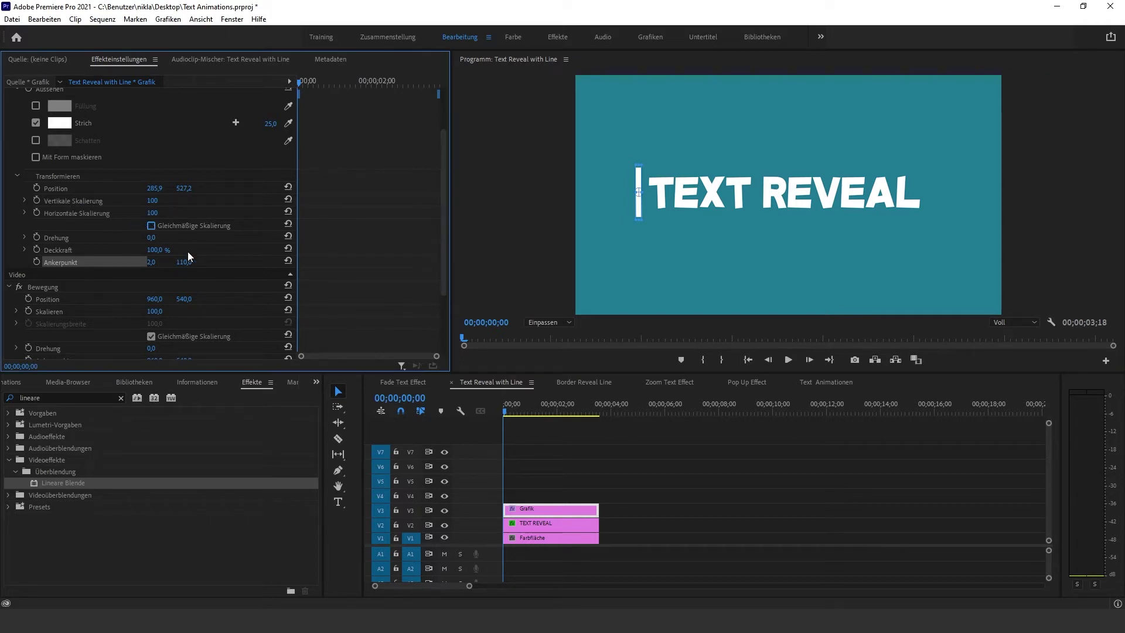
pyautogui.click(36, 200)
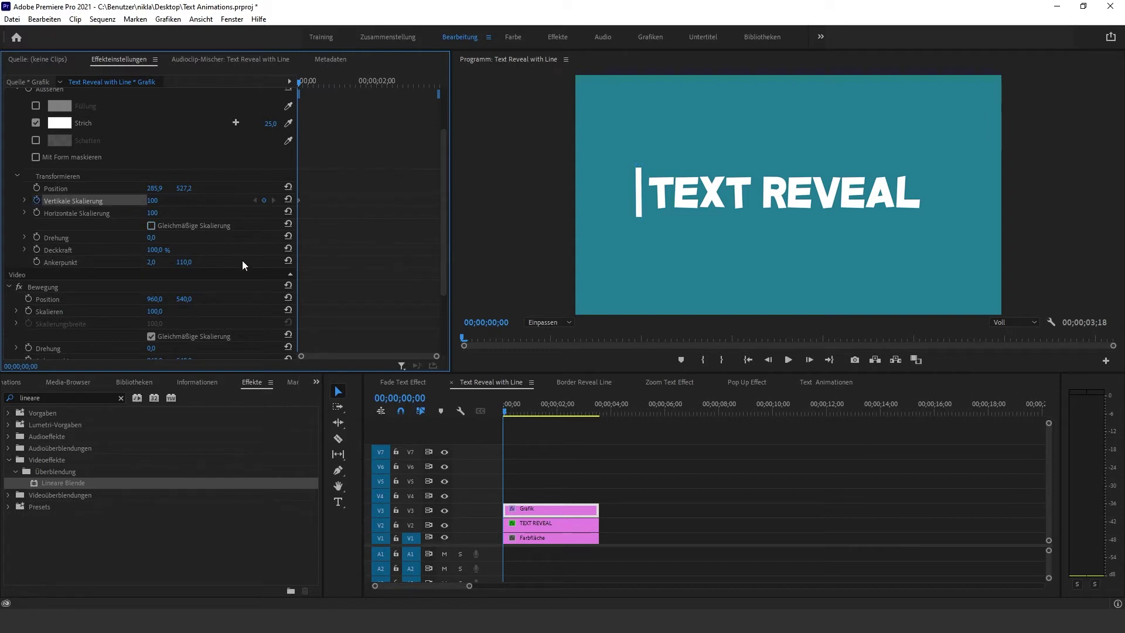
# Step: Keyframe the line's vertical scale from 0 at the start to 100 at frame 15
pyautogui.write('0')
pyautogui.press('Return')
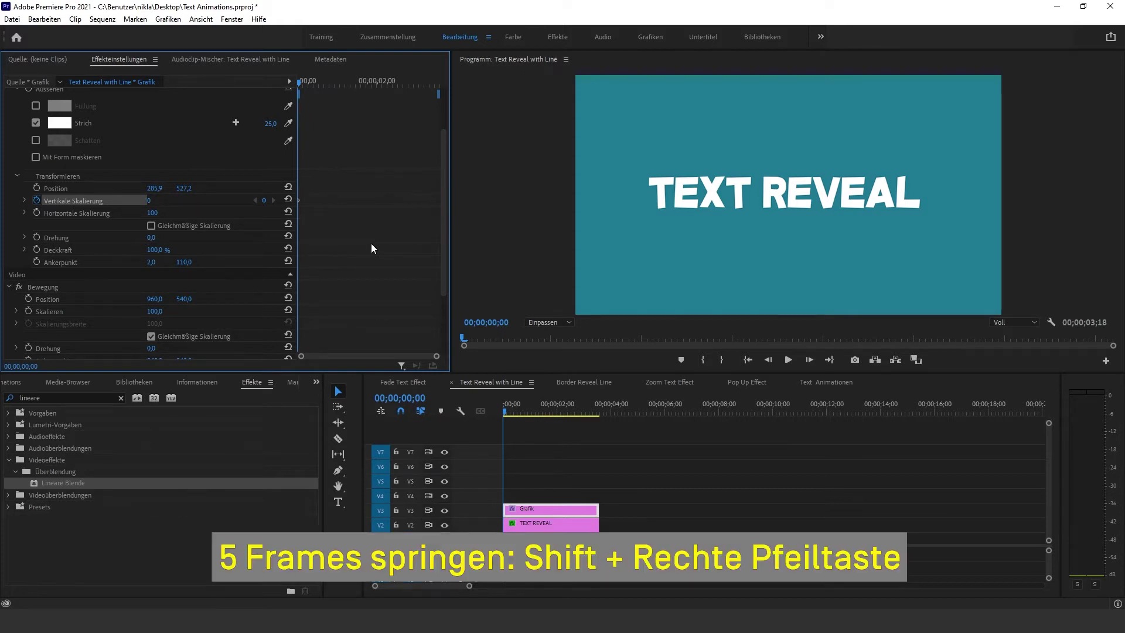
pyautogui.hotkey('shift', 'Right')
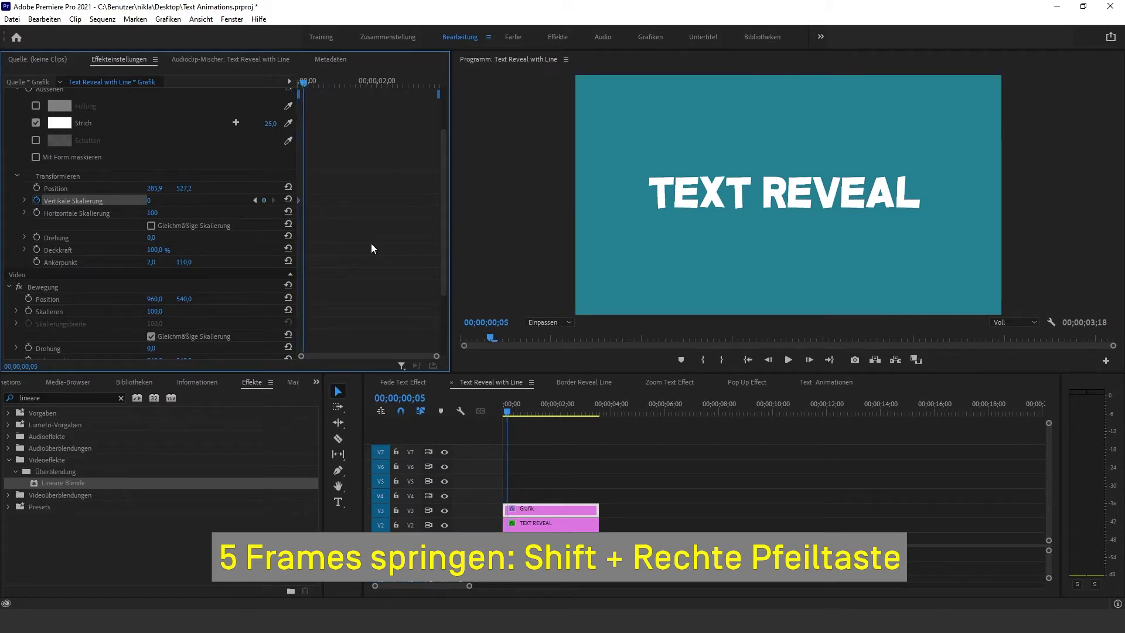
pyautogui.hotkey('shift', 'Right')
pyautogui.hotkey('shift', 'Right')
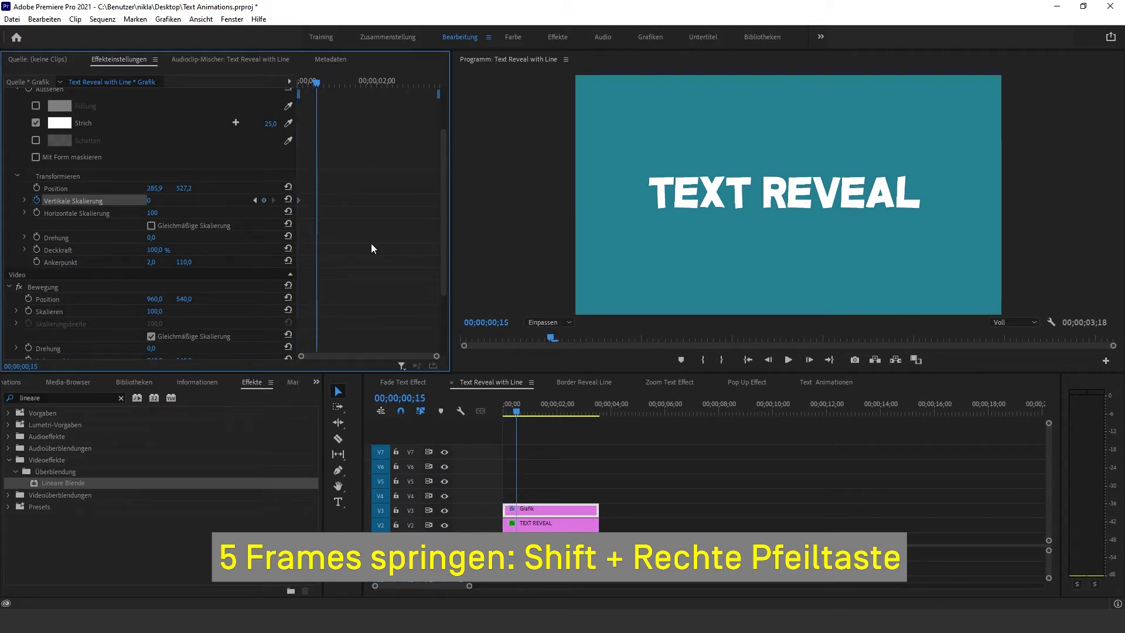
pyautogui.click(150, 201)
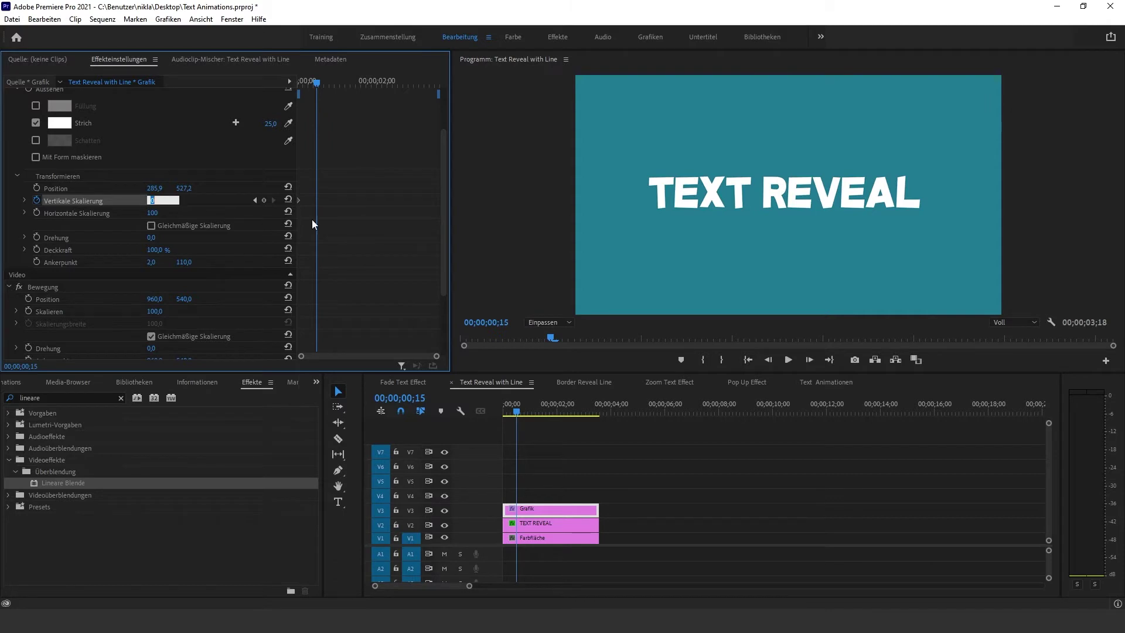
pyautogui.write('100')
pyautogui.press('Return')
# Step: Play back the growing line, return to frame 15, and select the TEXT REVEAL clip
pyautogui.click(524, 433)
pyautogui.press('space')
pyautogui.press('space')
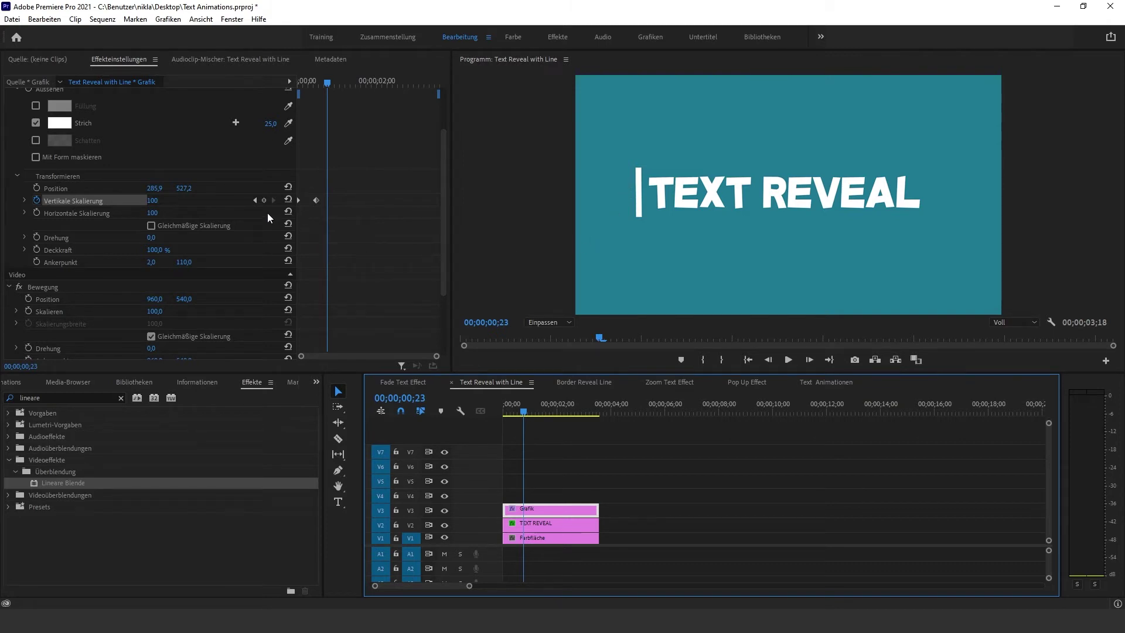
pyautogui.click(315, 197)
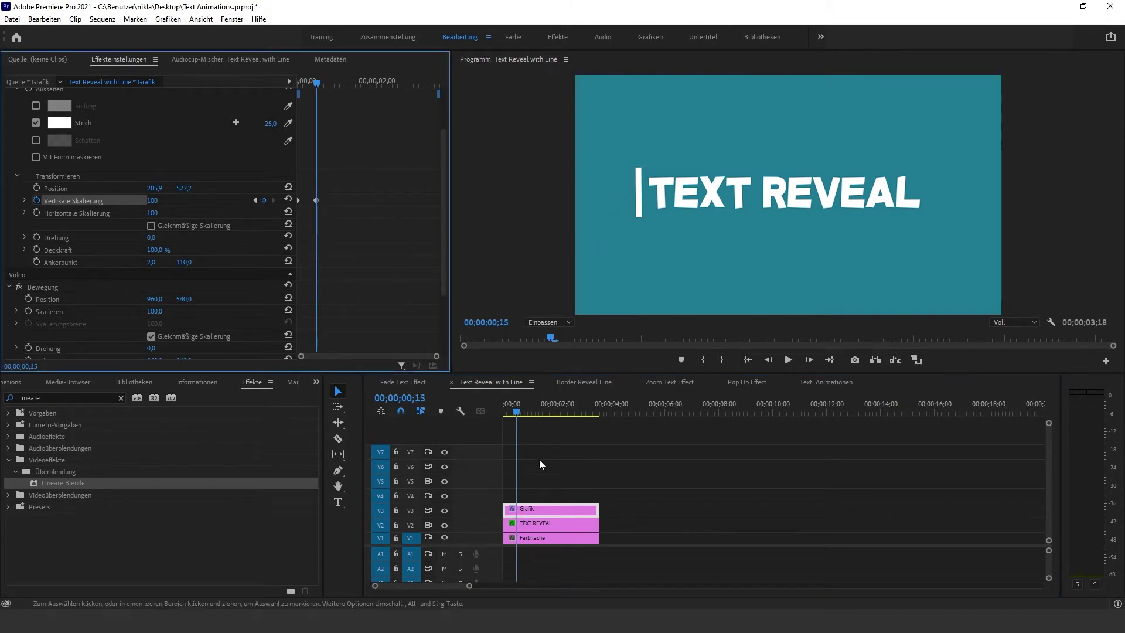
pyautogui.click(532, 526)
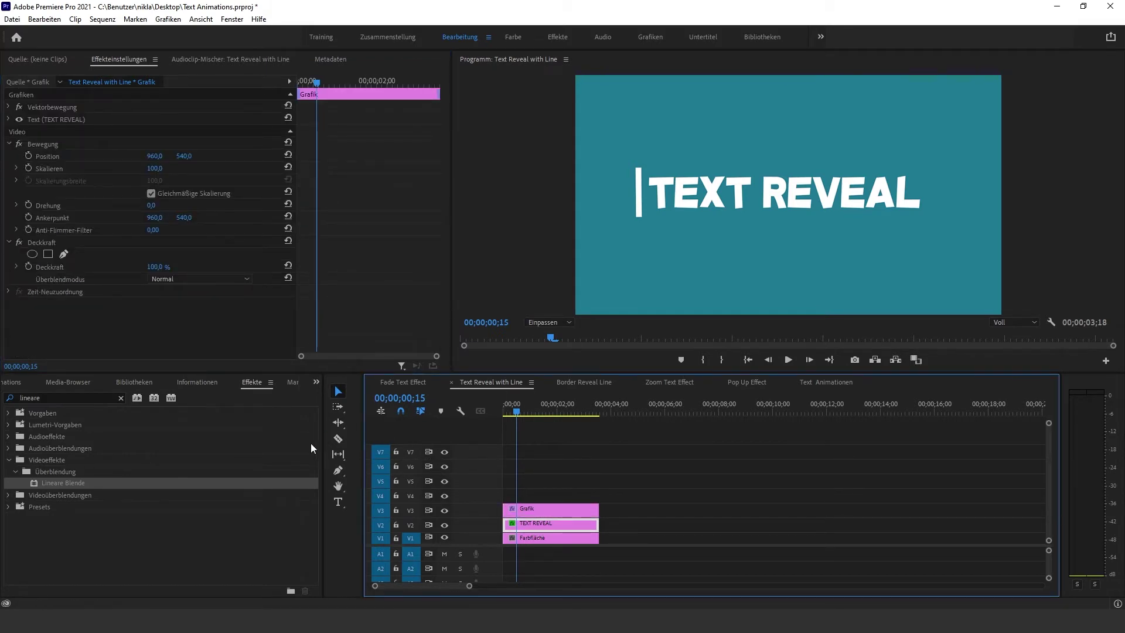
# Step: Keyframe the TEXT REVEAL position from x 489.1 at frame 15 to 973.1 at 01;10
pyautogui.click(8, 120)
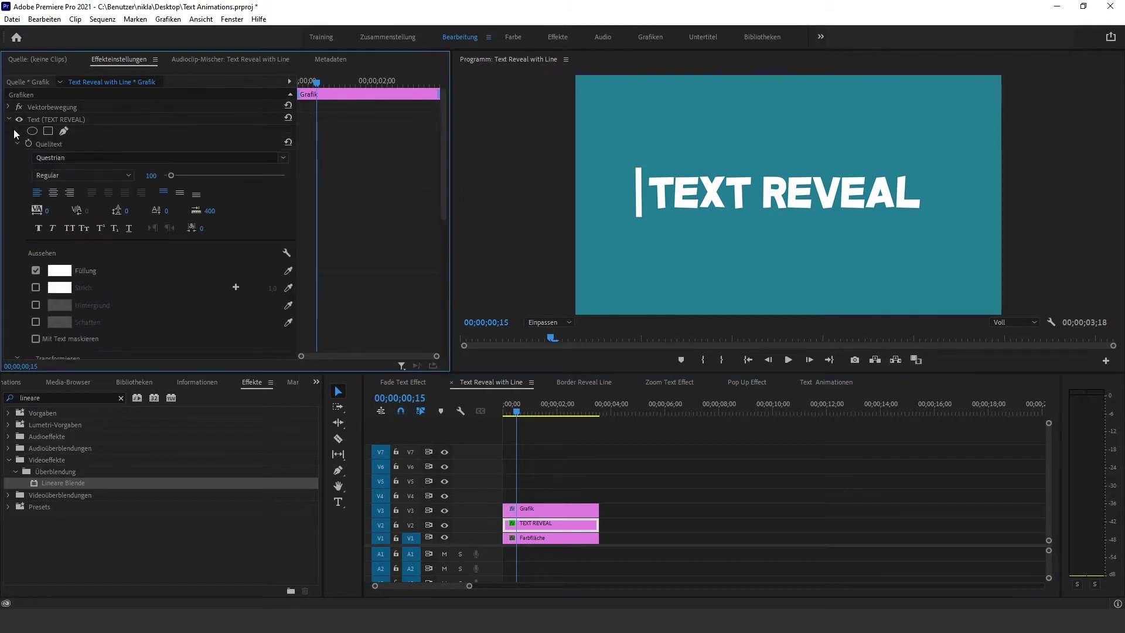
pyautogui.moveTo(443, 161); pyautogui.dragTo(442, 231)
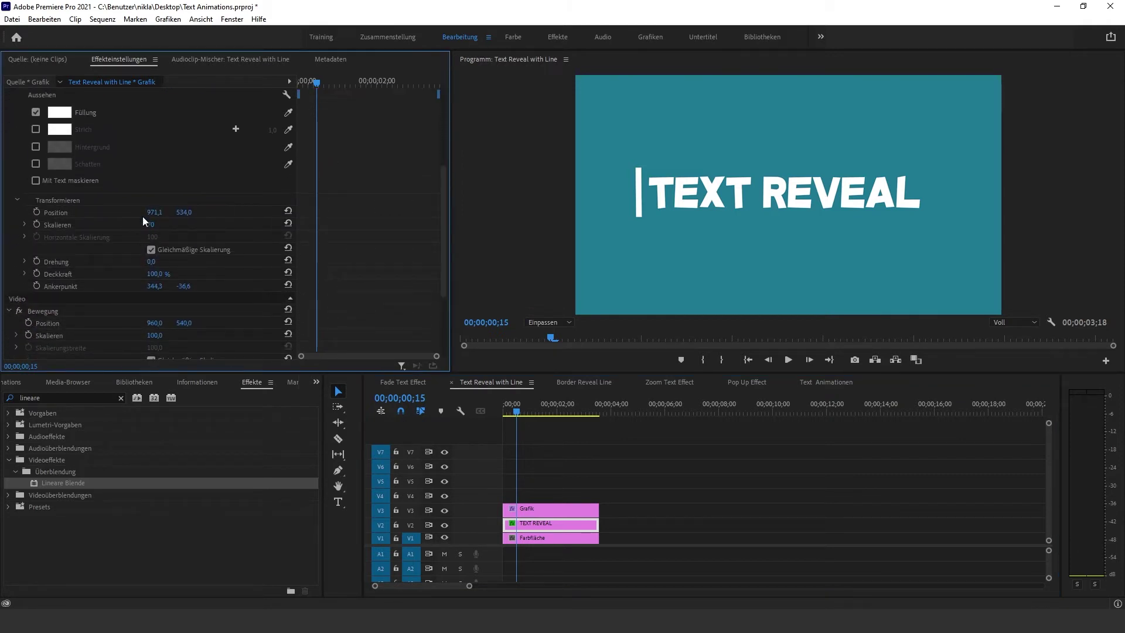
pyautogui.moveTo(147, 216); pyautogui.dragTo(76, 215)
pyautogui.moveTo(154, 212); pyautogui.dragTo(173, 267)
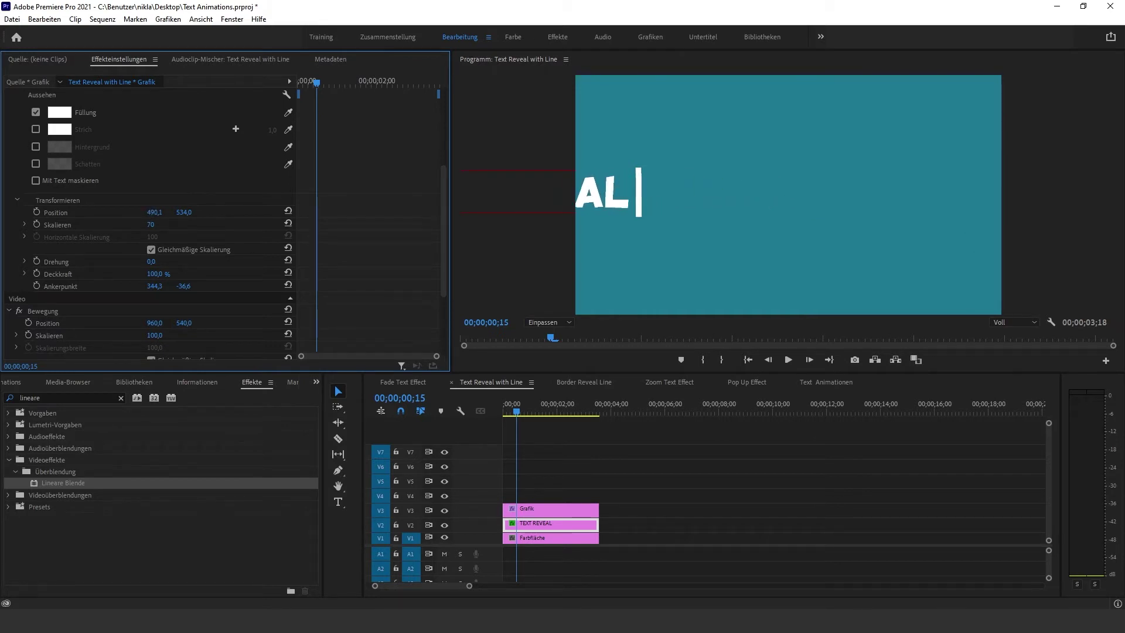
pyautogui.click(37, 212)
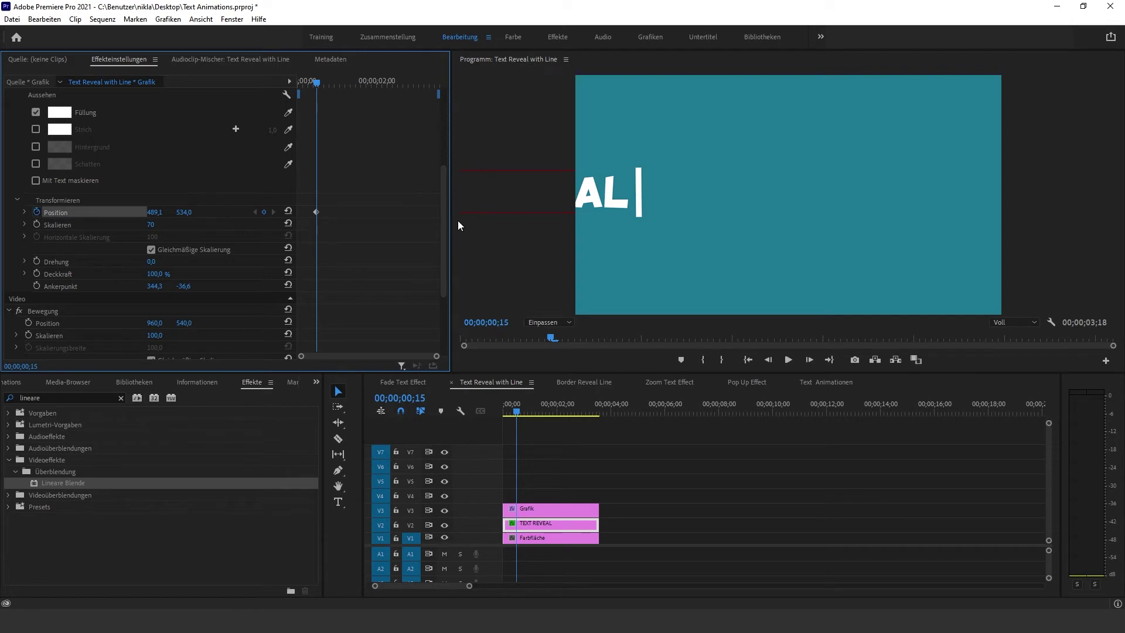
pyautogui.moveTo(317, 83); pyautogui.dragTo(350, 83)
pyautogui.moveTo(154, 212); pyautogui.dragTo(250, 212)
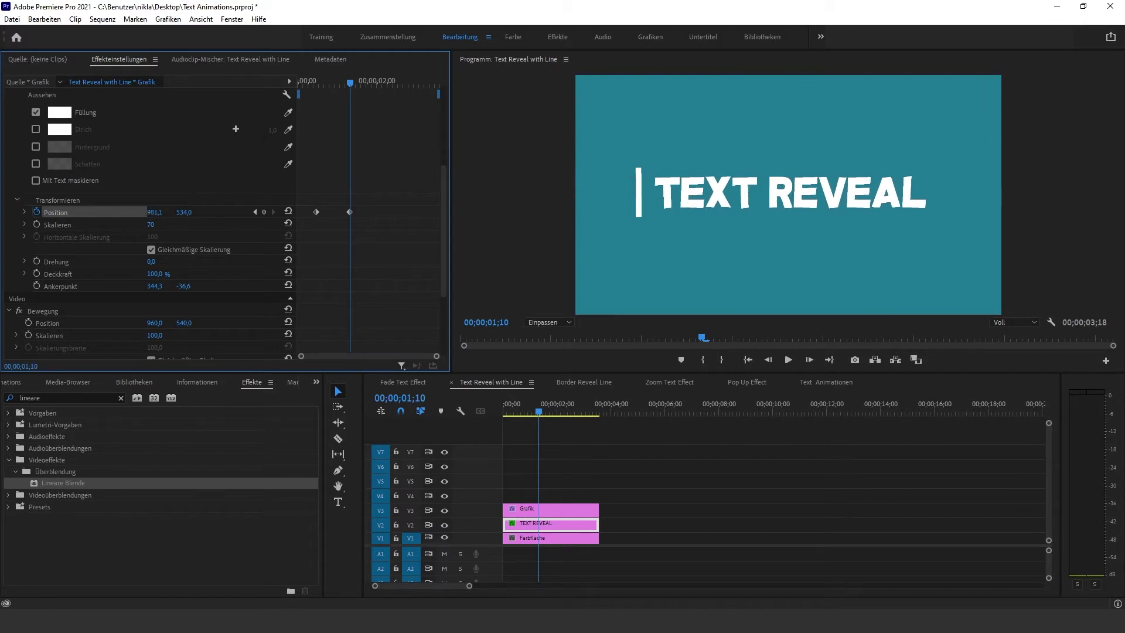
# Step: Play the sliding TEXT REVEAL animation back from the start of the sequence
pyautogui.click(641, 463)
pyautogui.press('Home')
pyautogui.press('space')
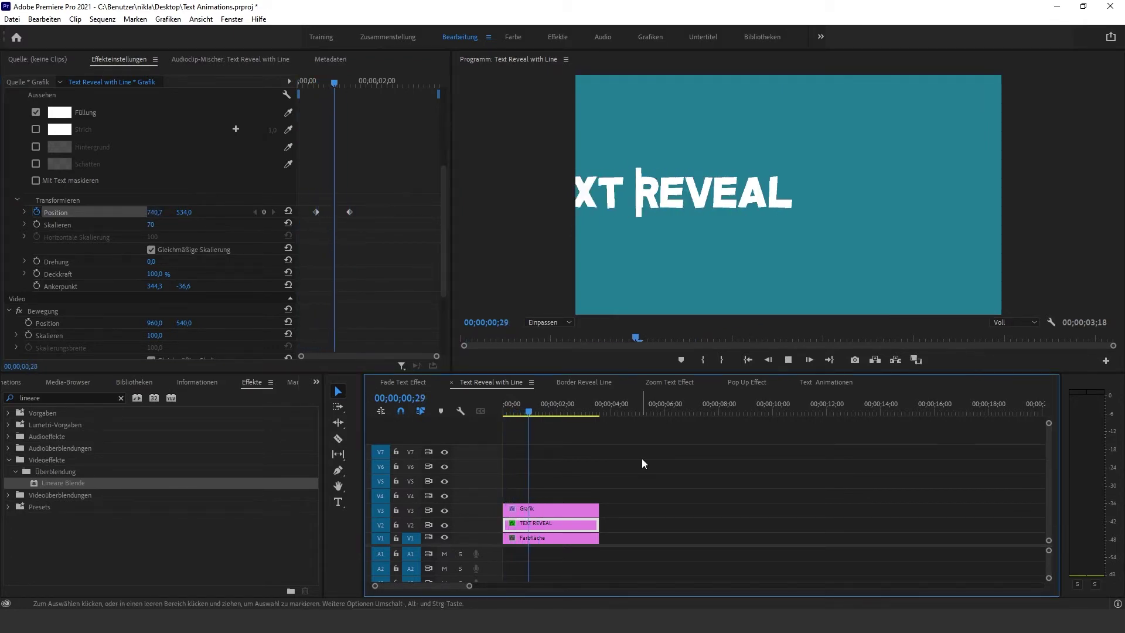
pyautogui.press('space')
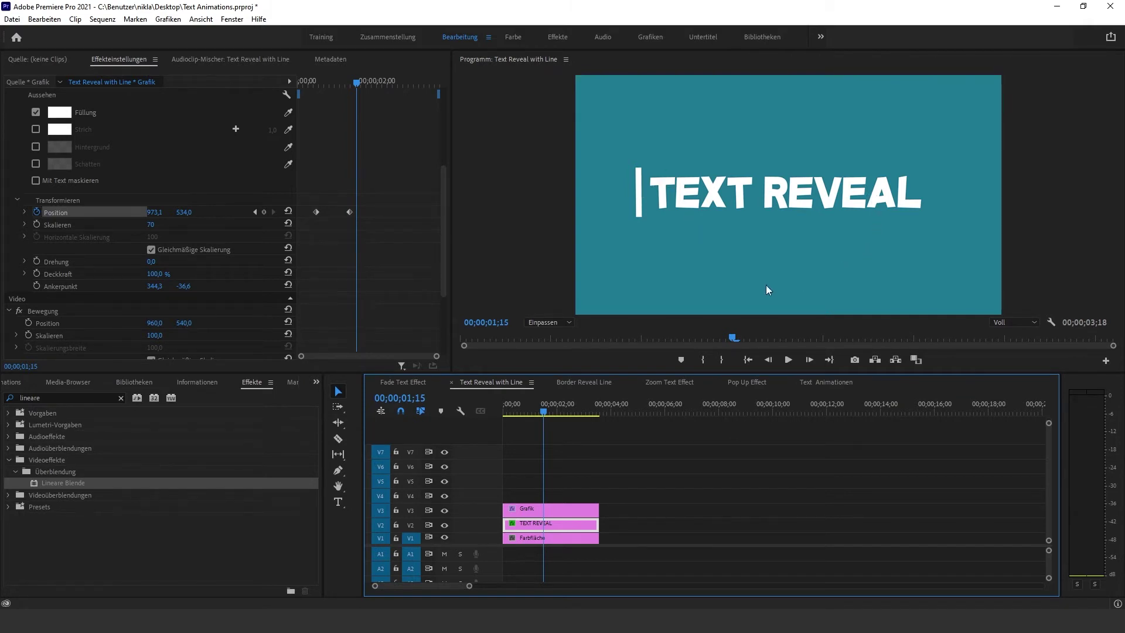
pyautogui.click(150, 547)
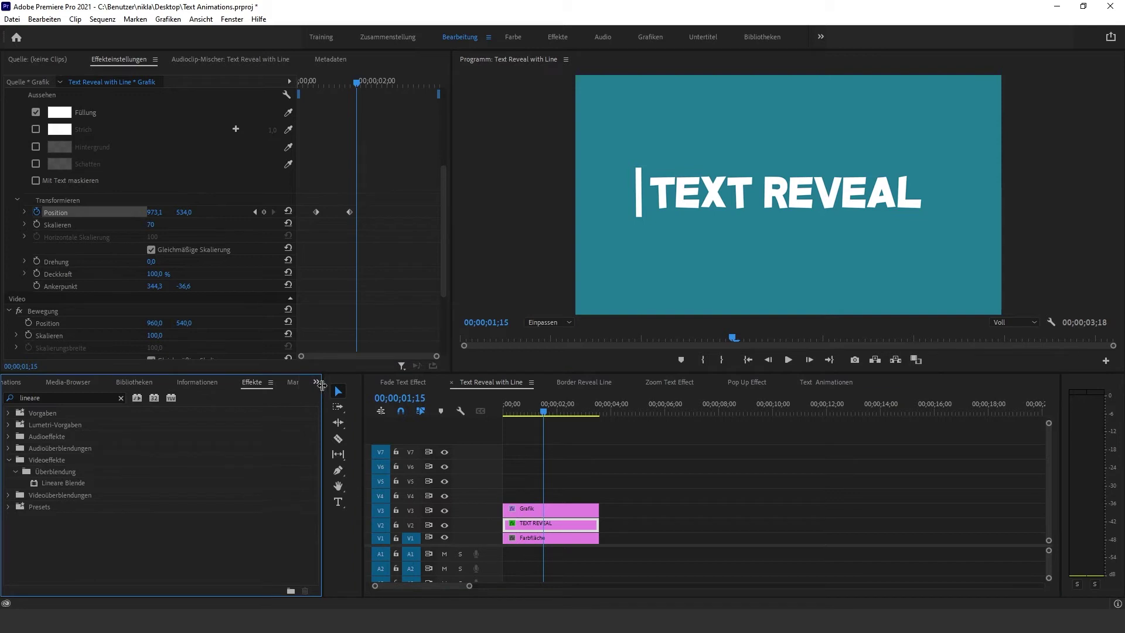
# Step: Search the effects for 'zuschnei' and apply Zuschneiden (Crop) to the TEXT REVEAL clip
pyautogui.click(316, 382)
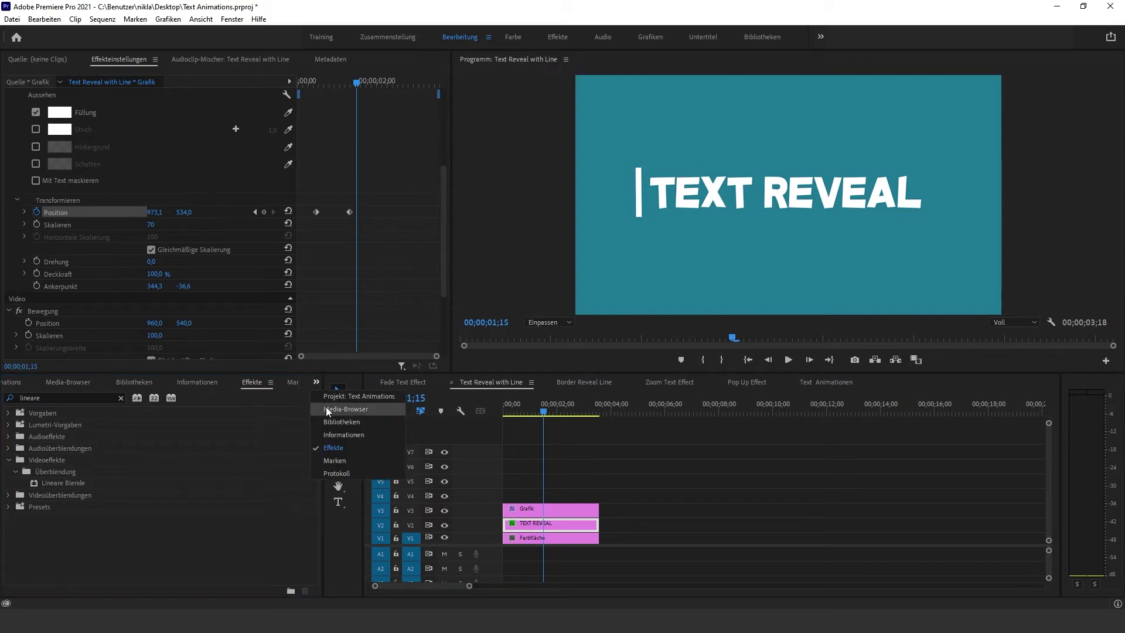
pyautogui.click(341, 448)
pyautogui.moveTo(75, 398); pyautogui.dragTo(3, 398)
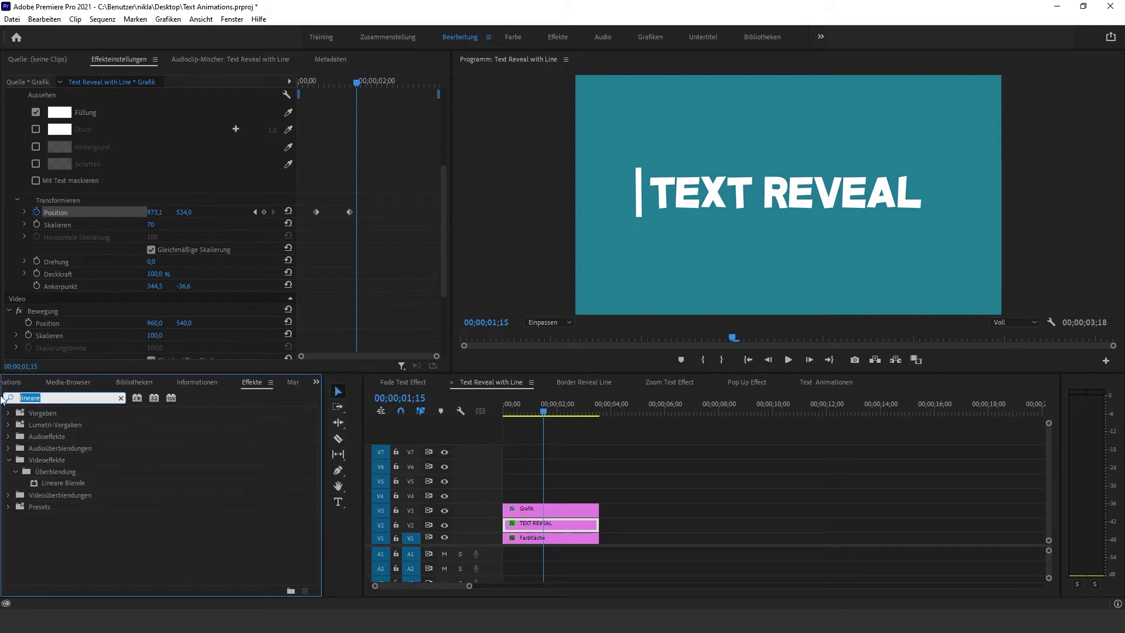
pyautogui.write('z')
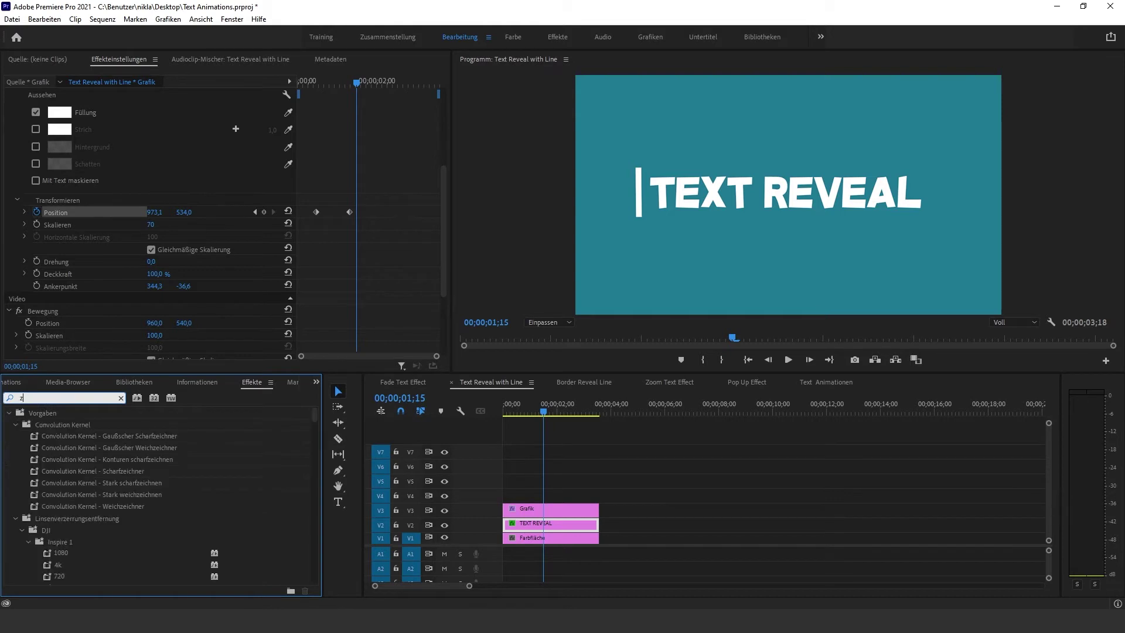
pyautogui.write('uschnei')
pyautogui.moveTo(59, 482); pyautogui.dragTo(528, 524)
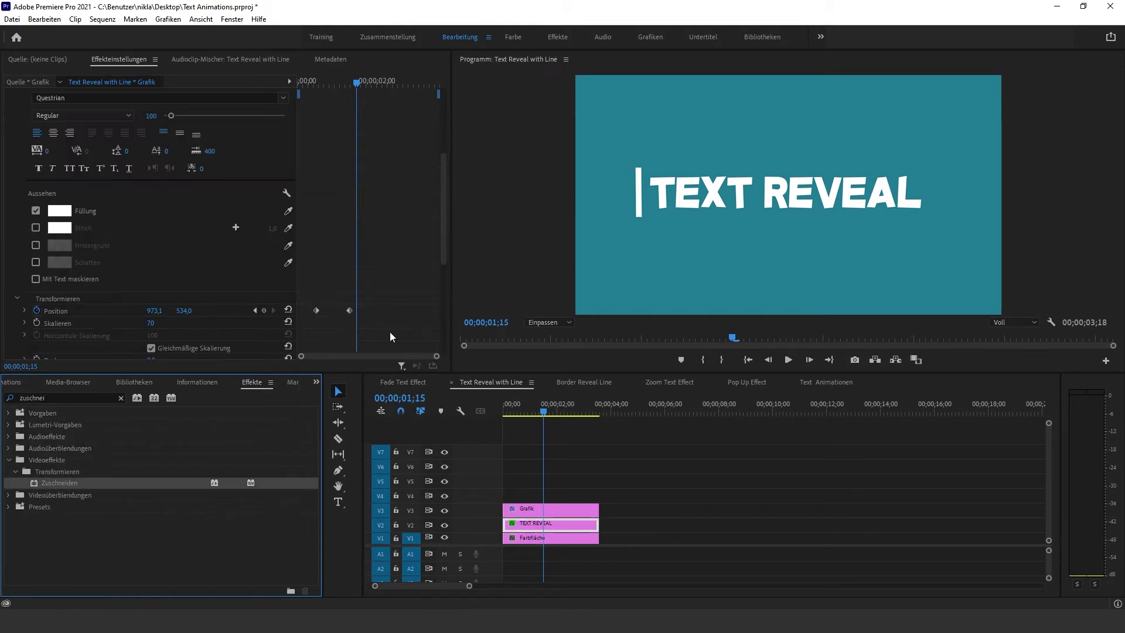
# Step: Crop the title's left edge to 16,5 % up to the line, then play the reveal
pyautogui.moveTo(444, 222); pyautogui.dragTo(36, 126)
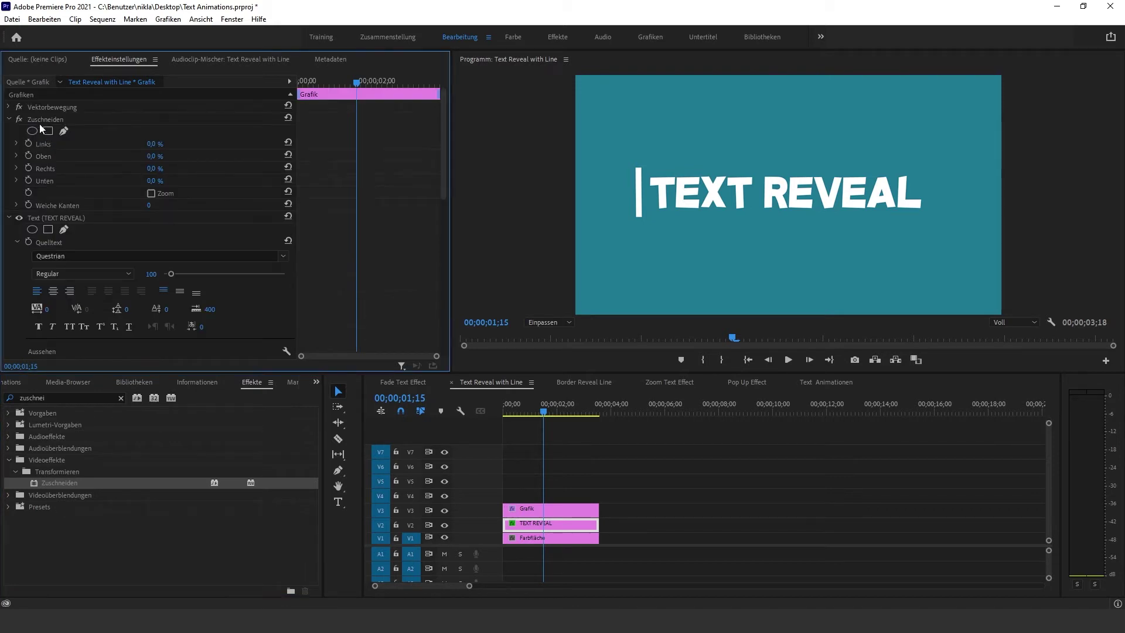
pyautogui.click(40, 124)
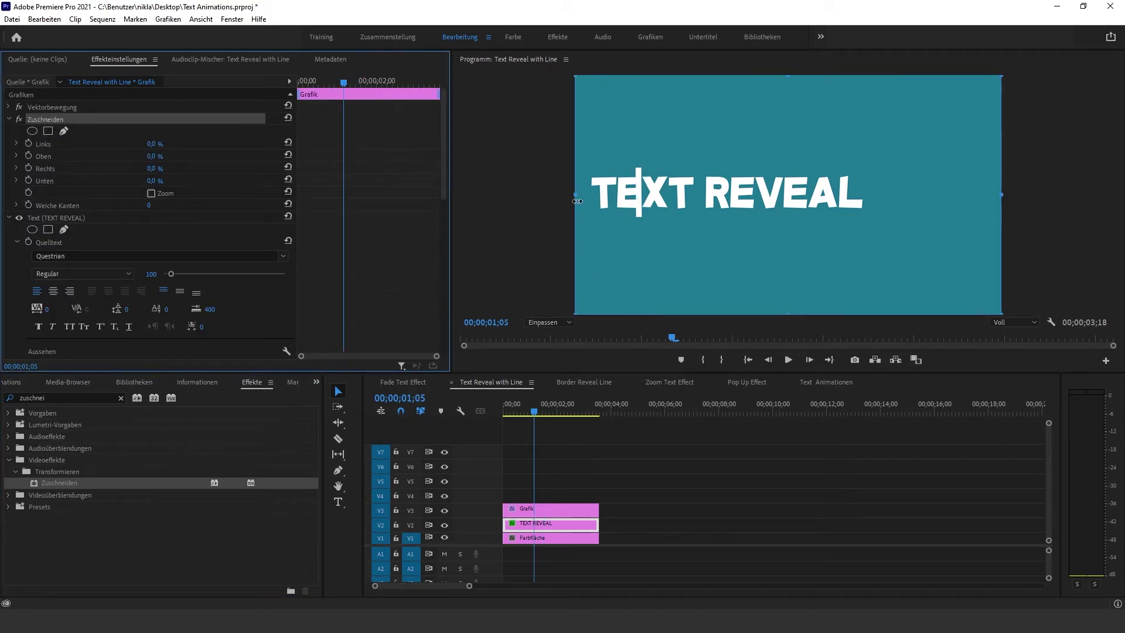
pyautogui.moveTo(576, 195); pyautogui.dragTo(645, 199)
pyautogui.moveTo(151, 145); pyautogui.dragTo(154, 145)
pyautogui.click(524, 407)
pyautogui.press('Home')
pyautogui.press('space')
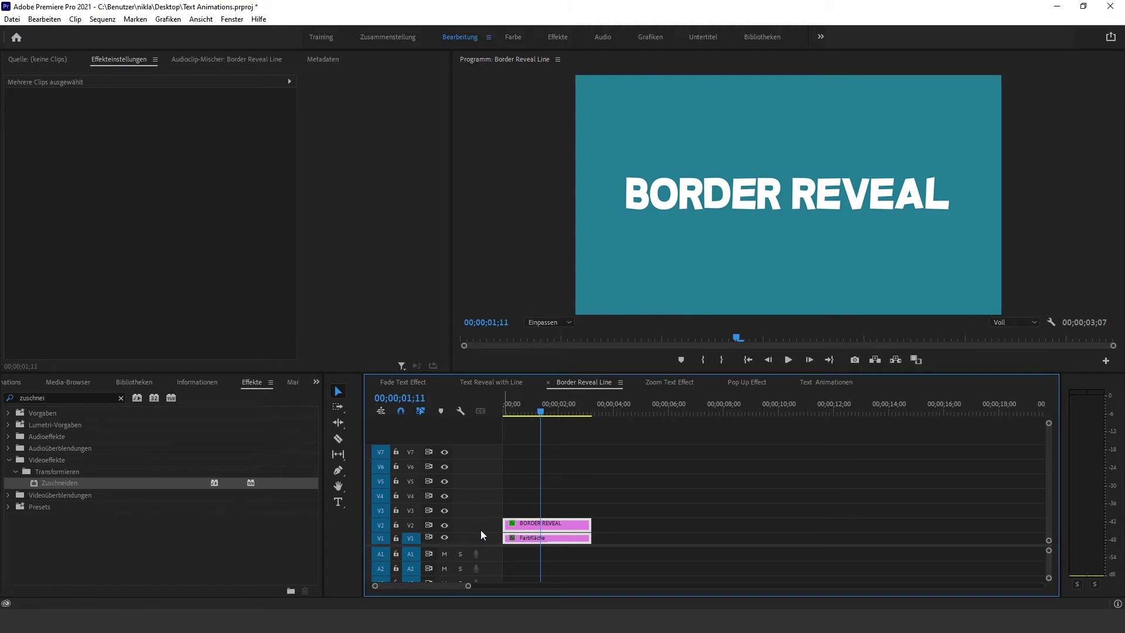
# Step: Draw a white rectangle outline around the BORDER REVEAL title with the Rectangle tool (Rechteck-Werkzeug)
pyautogui.click(342, 474)
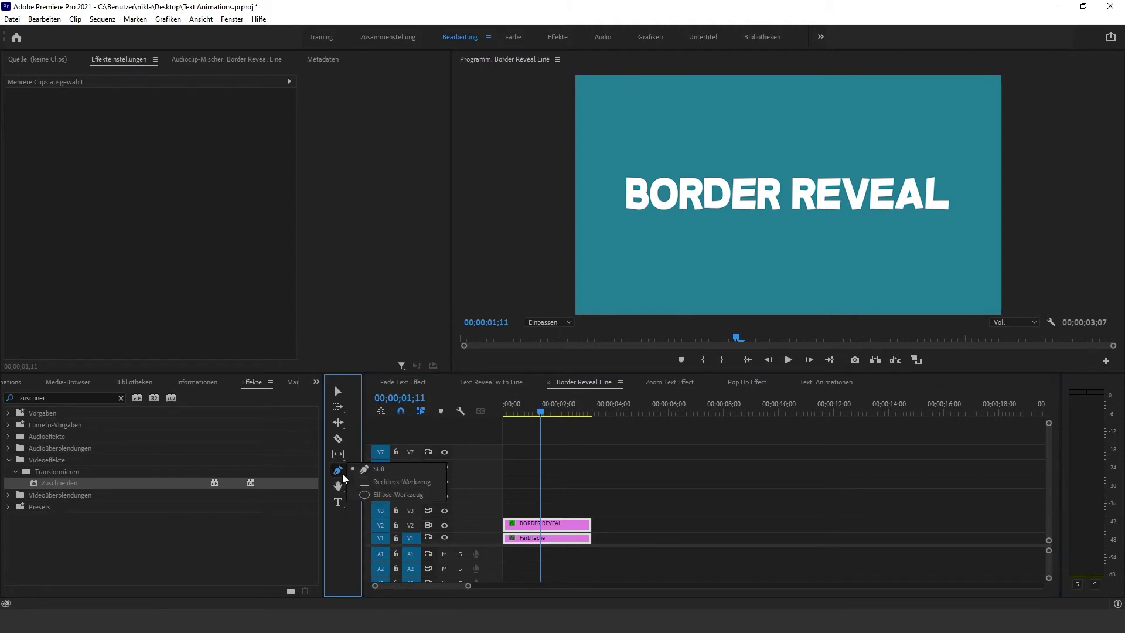
pyautogui.click(388, 483)
pyautogui.moveTo(615, 163)
pyautogui.mouseDown()
pyautogui.moveTo(727, 222)
pyautogui.moveTo(961, 227)
pyautogui.mouseUp()
pyautogui.click(10, 119)
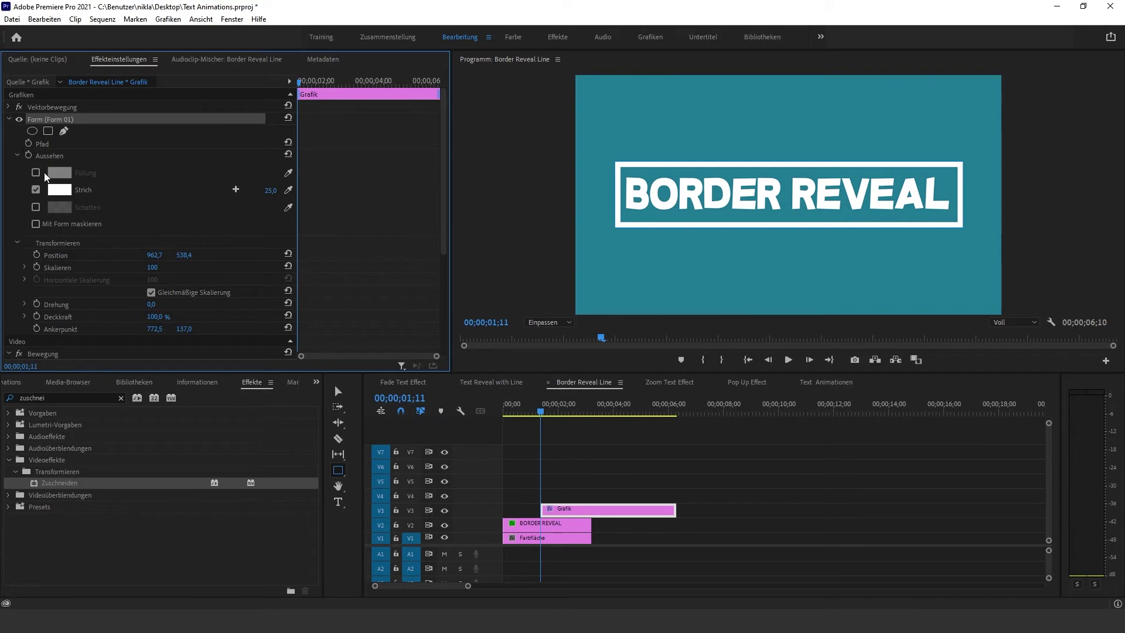
# Step: Leave the border rectangle unfilled, set its stroke width to 24,0 and shift Position X to 952,7
pyautogui.click(35, 172)
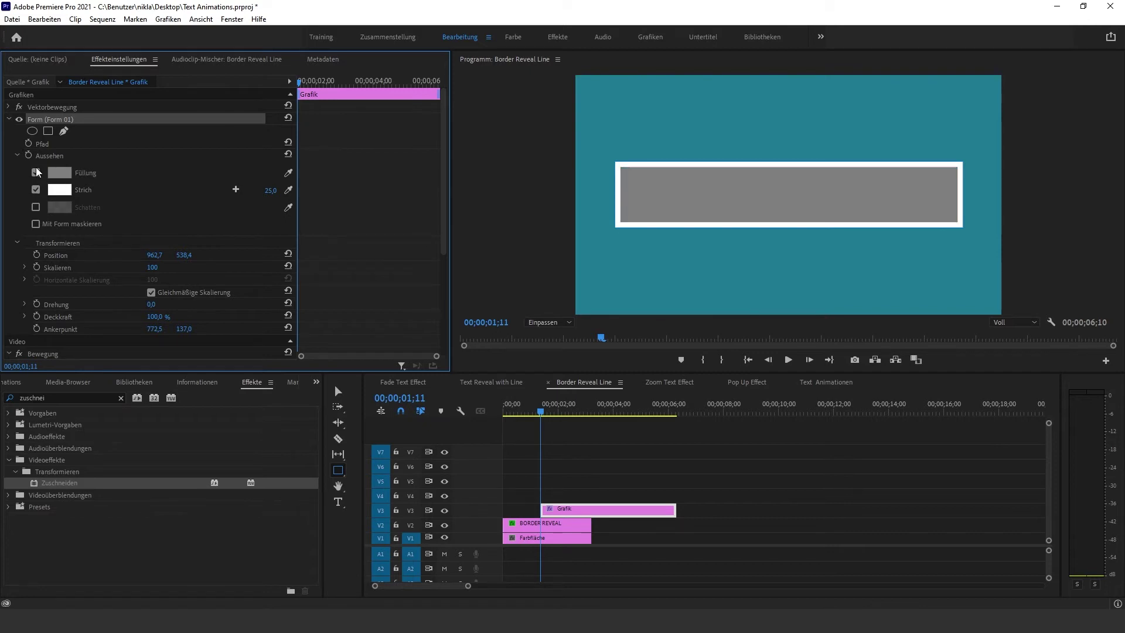
pyautogui.click(36, 172)
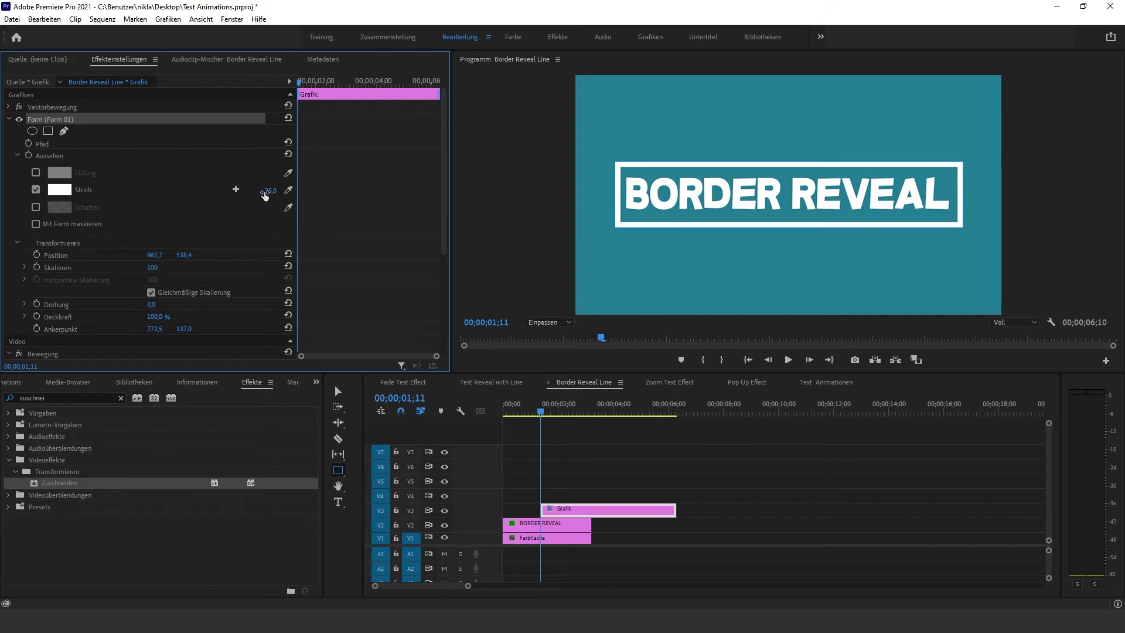
pyautogui.moveTo(271, 191); pyautogui.dragTo(266, 190)
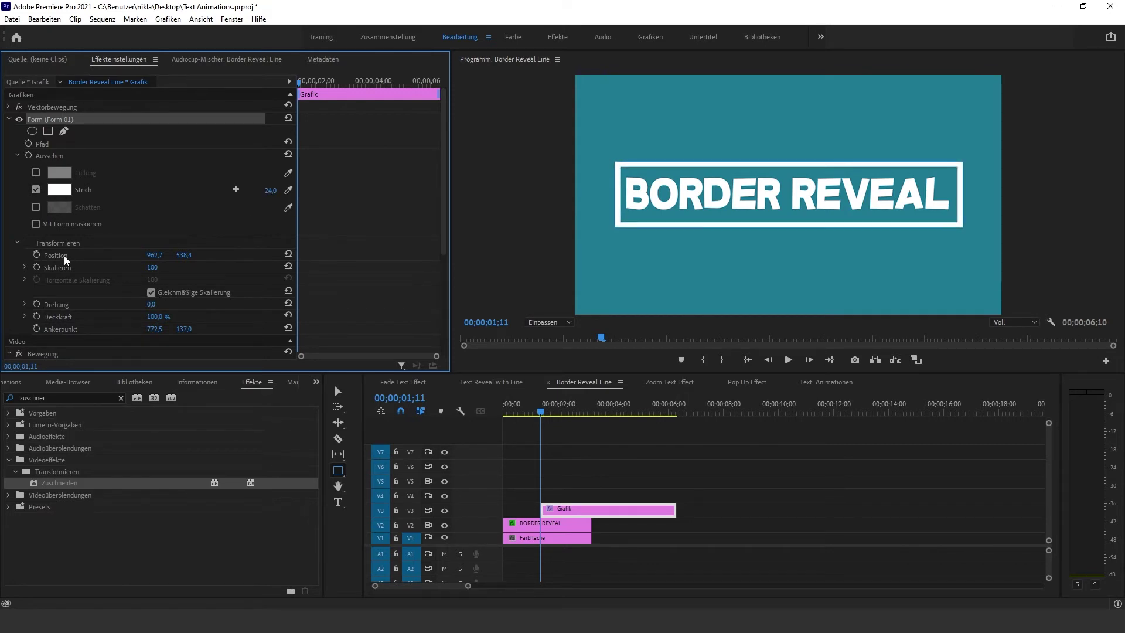
pyautogui.click(64, 255)
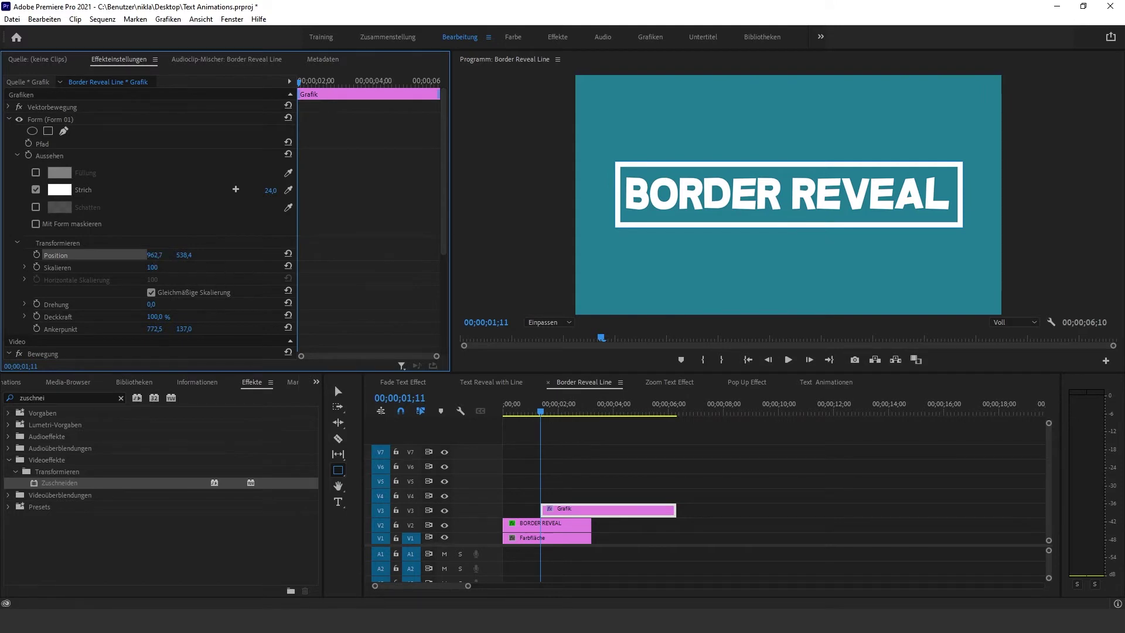
pyautogui.moveTo(154, 255); pyautogui.dragTo(151, 255)
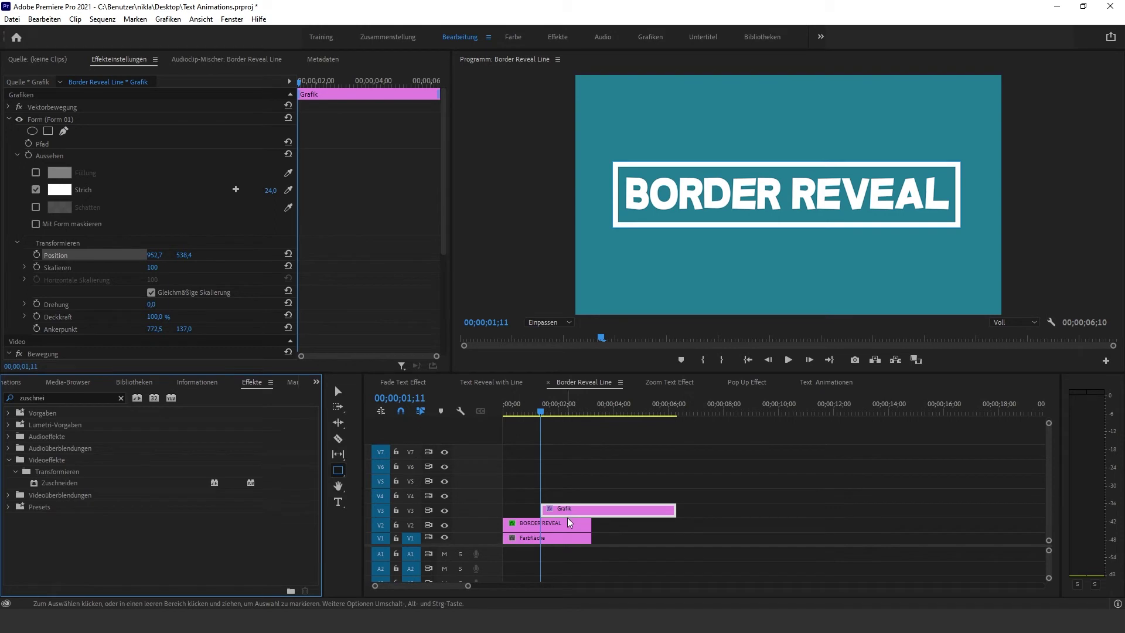
# Step: Move the border clip to the sequence start and trim it to the title's length
pyautogui.moveTo(567, 515); pyautogui.dragTo(545, 517)
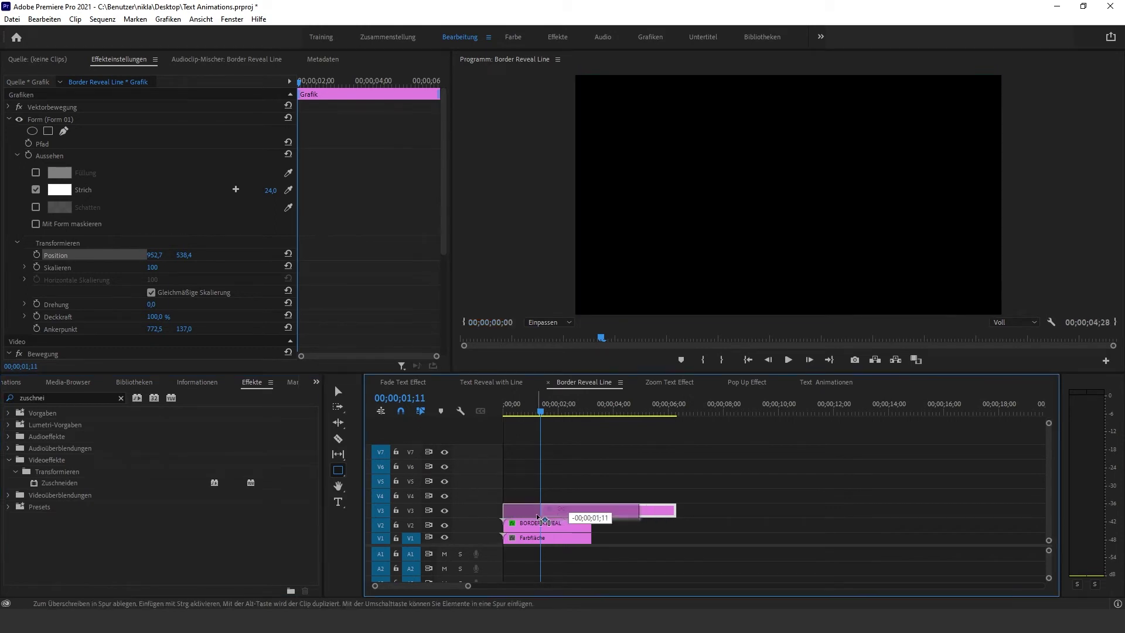
pyautogui.moveTo(637, 509); pyautogui.dragTo(590, 511)
pyautogui.click(513, 407)
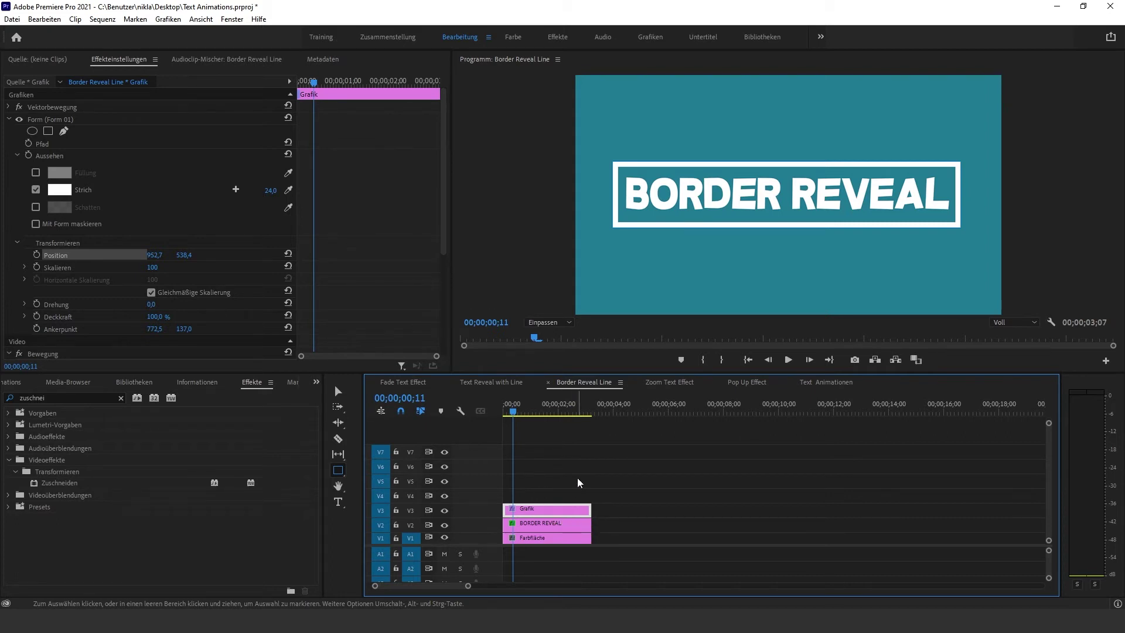
# Step: Stack border copies up to V6, add Zuschneiden to the top copy, and select the V5–V3 copies
pyautogui.moveTo(533, 511); pyautogui.dragTo(536, 497)
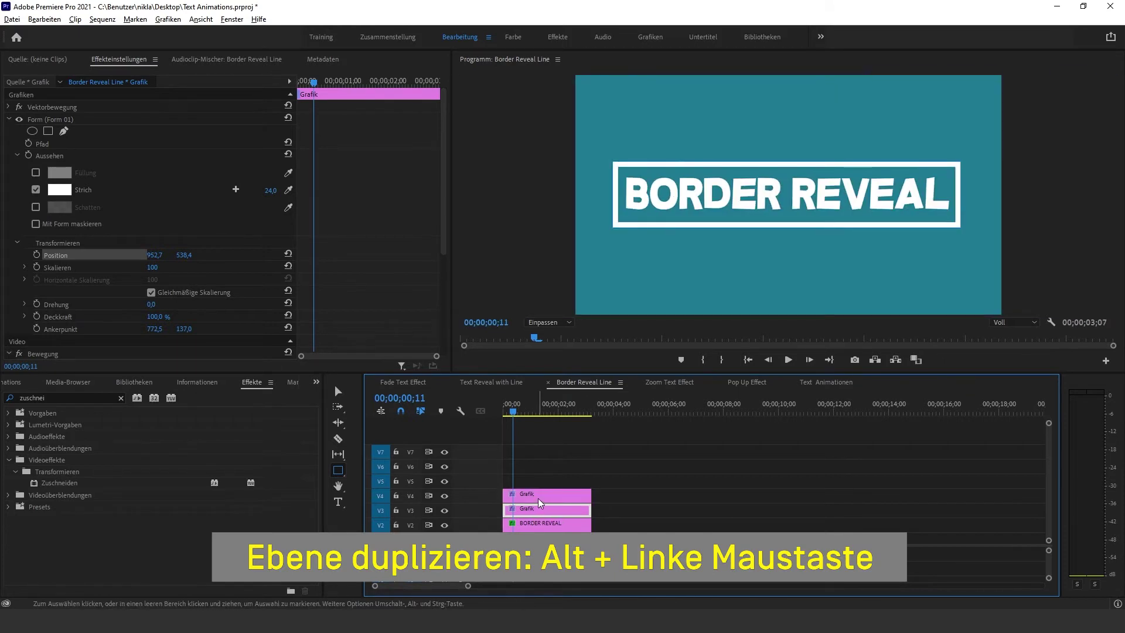
pyautogui.moveTo(536, 495); pyautogui.dragTo(539, 466)
pyautogui.click(504, 405)
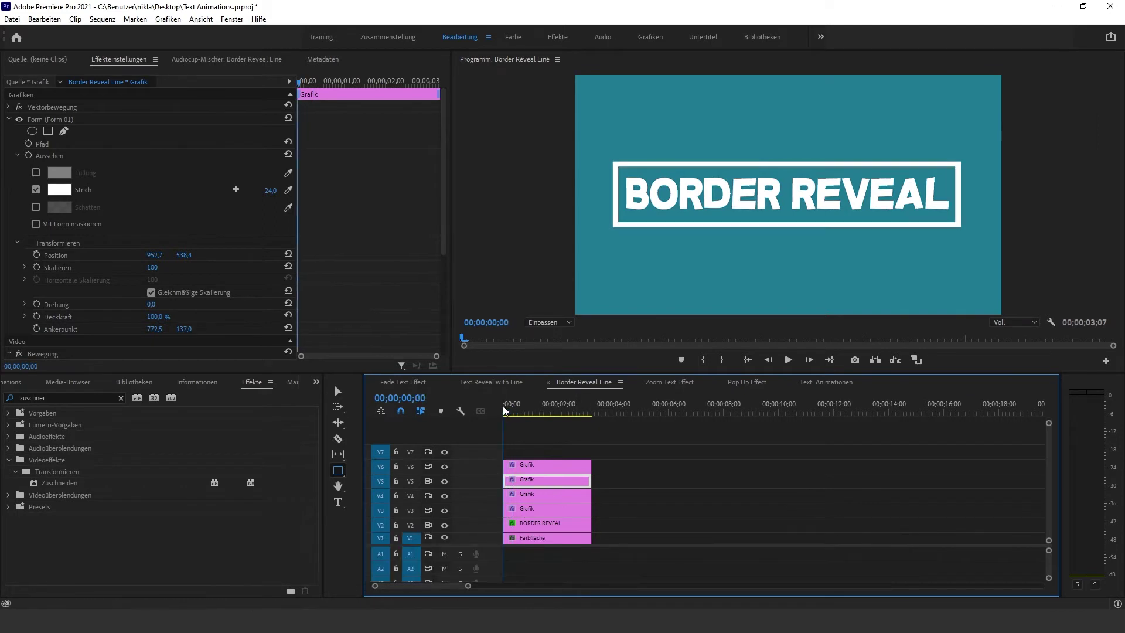
pyautogui.click(522, 462)
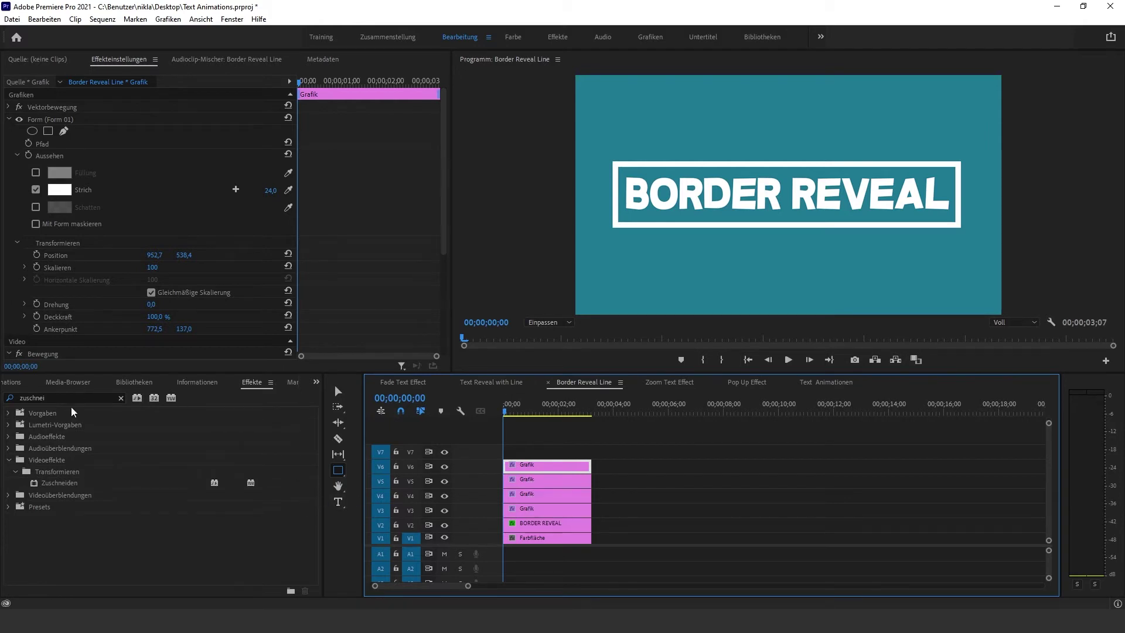
pyautogui.moveTo(68, 484); pyautogui.dragTo(534, 467)
pyautogui.moveTo(608, 514)
pyautogui.mouseDown()
pyautogui.moveTo(536, 482)
pyautogui.moveTo(643, 492)
pyautogui.mouseUp()
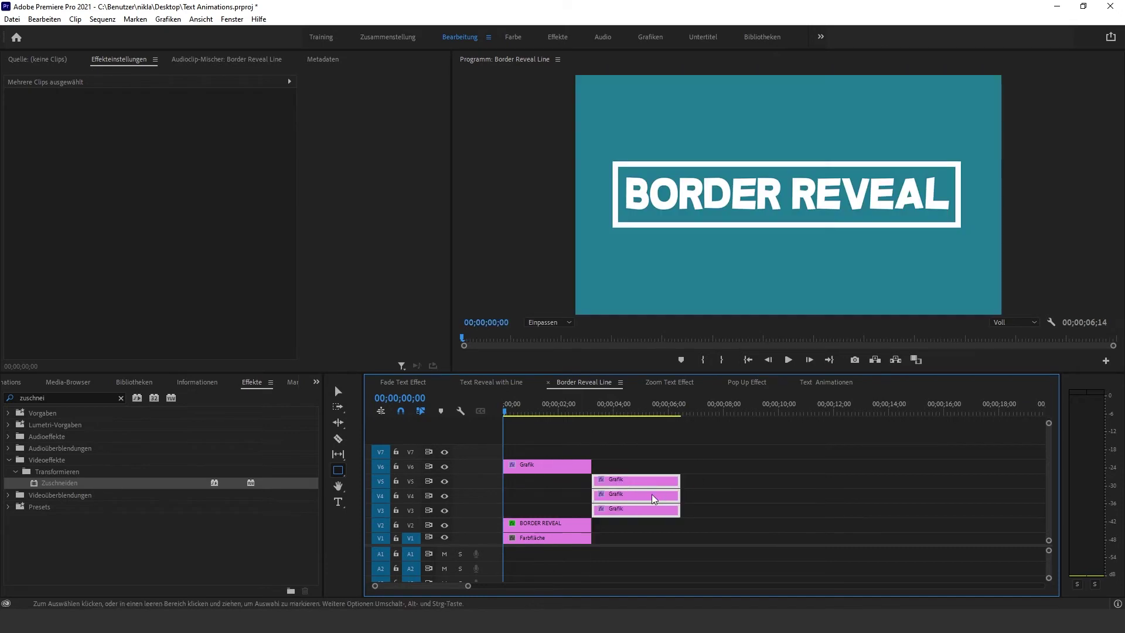
# Step: Crop the V6 border clip from the bottom (about 62 %) so only its top line remains
pyautogui.click(523, 464)
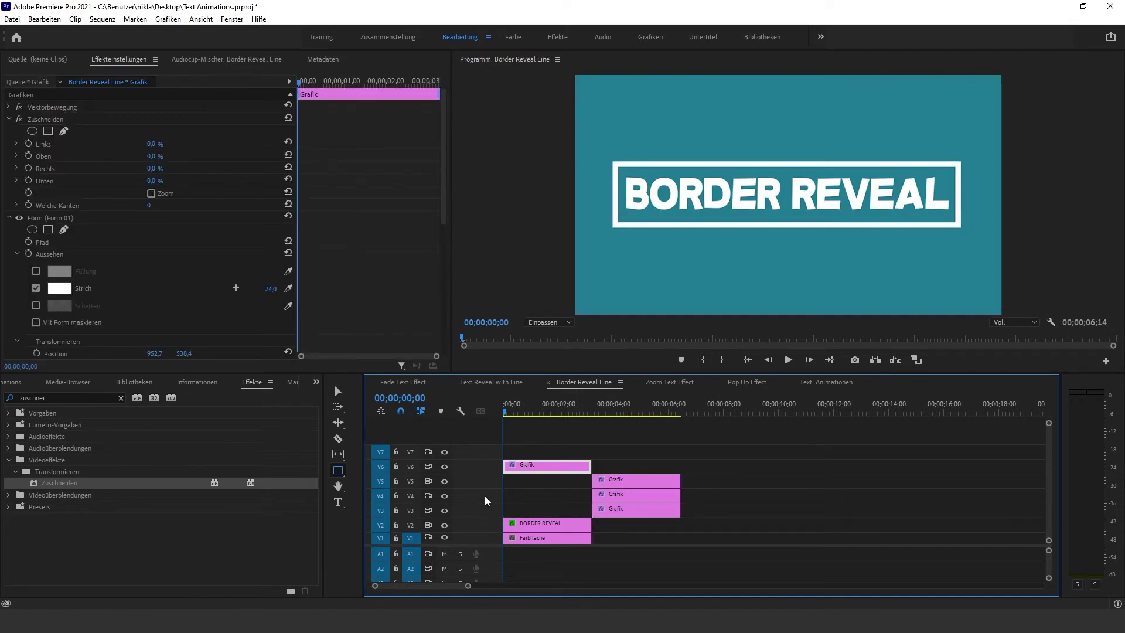
pyautogui.click(45, 119)
pyautogui.moveTo(787, 315); pyautogui.dragTo(770, 173)
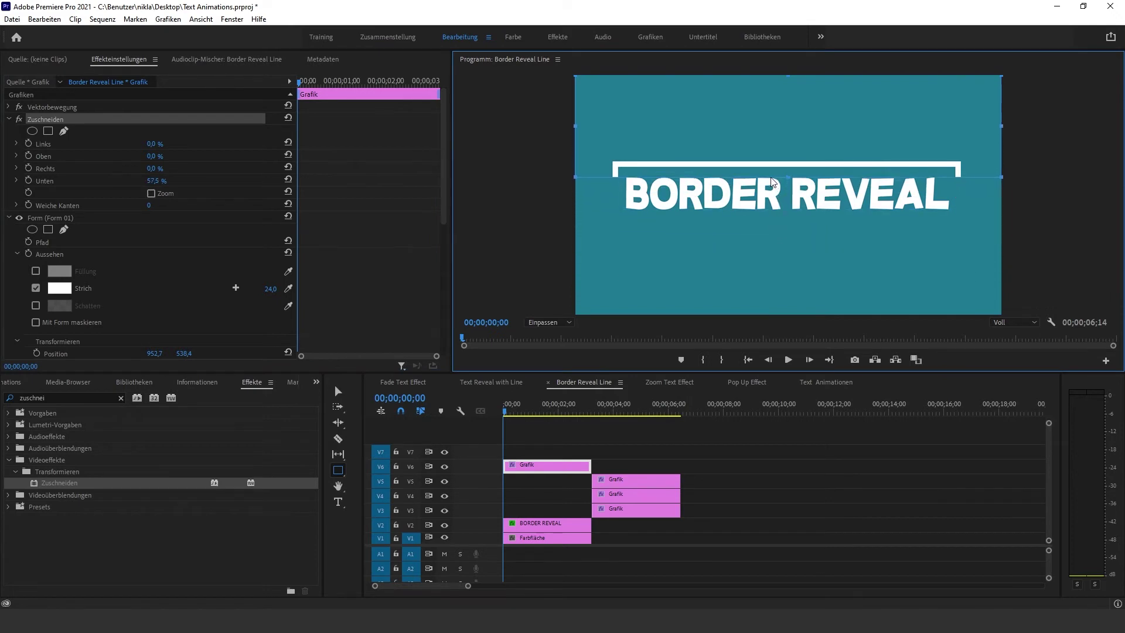
pyautogui.moveTo(767, 167); pyautogui.dragTo(768, 167)
# Step: Keyframe the right crop from 62,6 % at the start to 0 % at frame 25, then preview
pyautogui.click(28, 168)
pyautogui.moveTo(151, 168)
pyautogui.mouseDown()
pyautogui.moveTo(214, 168)
pyautogui.moveTo(165, 170)
pyautogui.mouseUp()
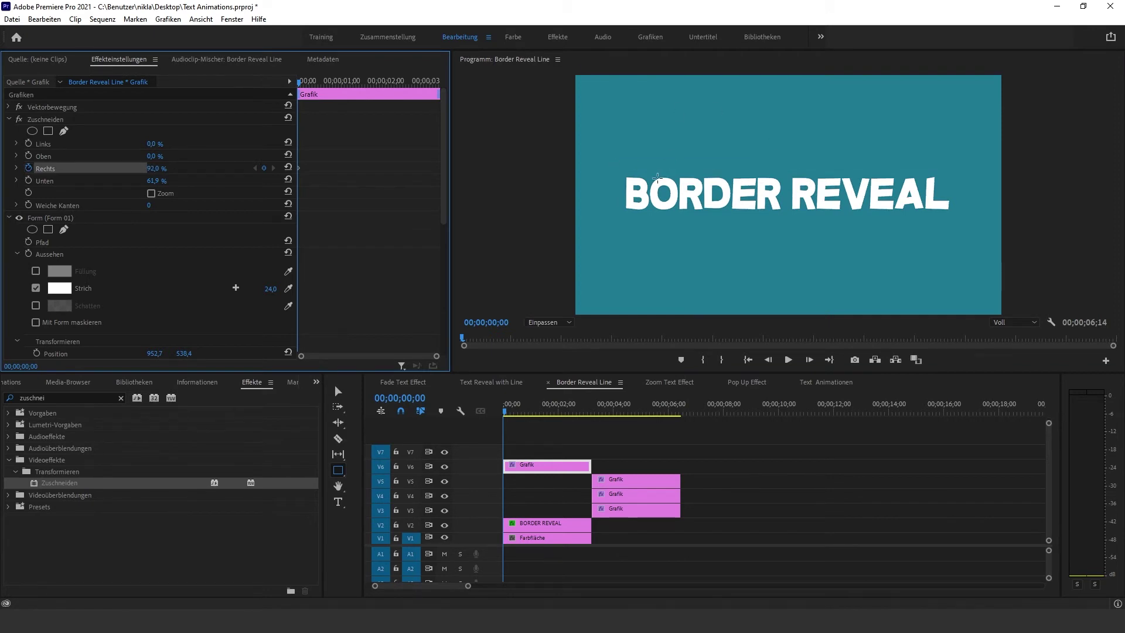
pyautogui.press('space')
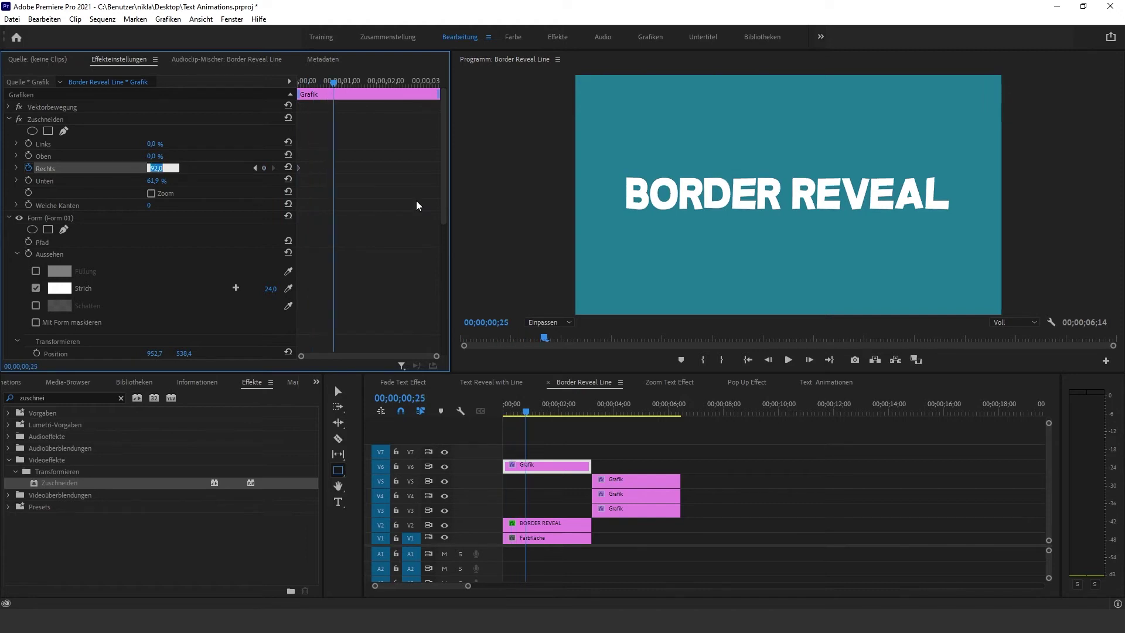
pyautogui.write('0')
pyautogui.press('Return')
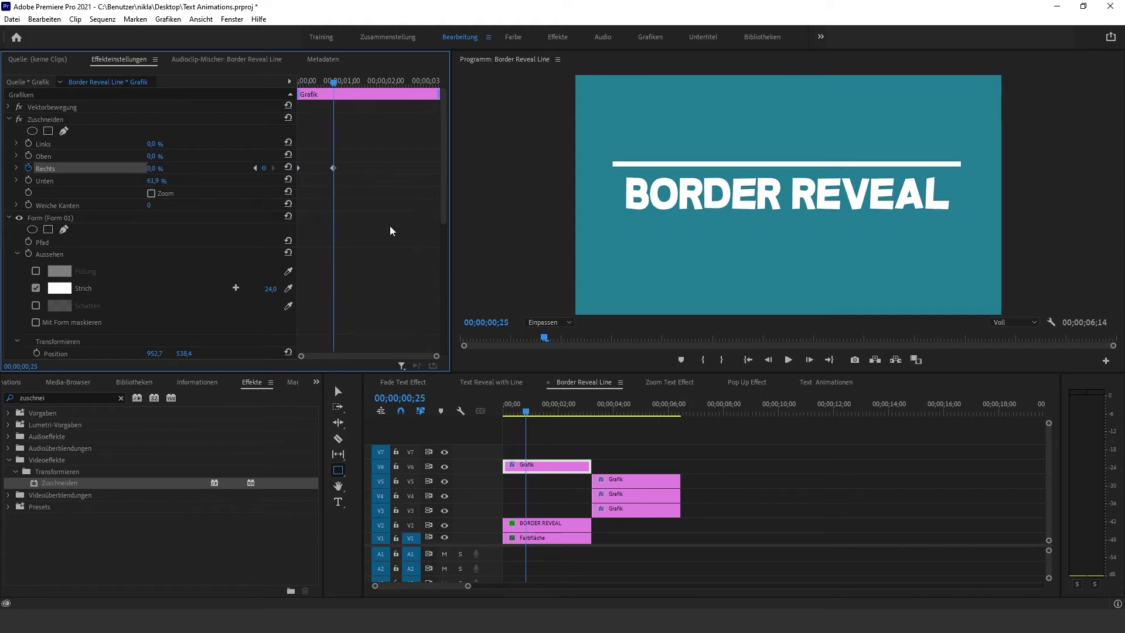
pyautogui.press('Home')
pyautogui.press('space')
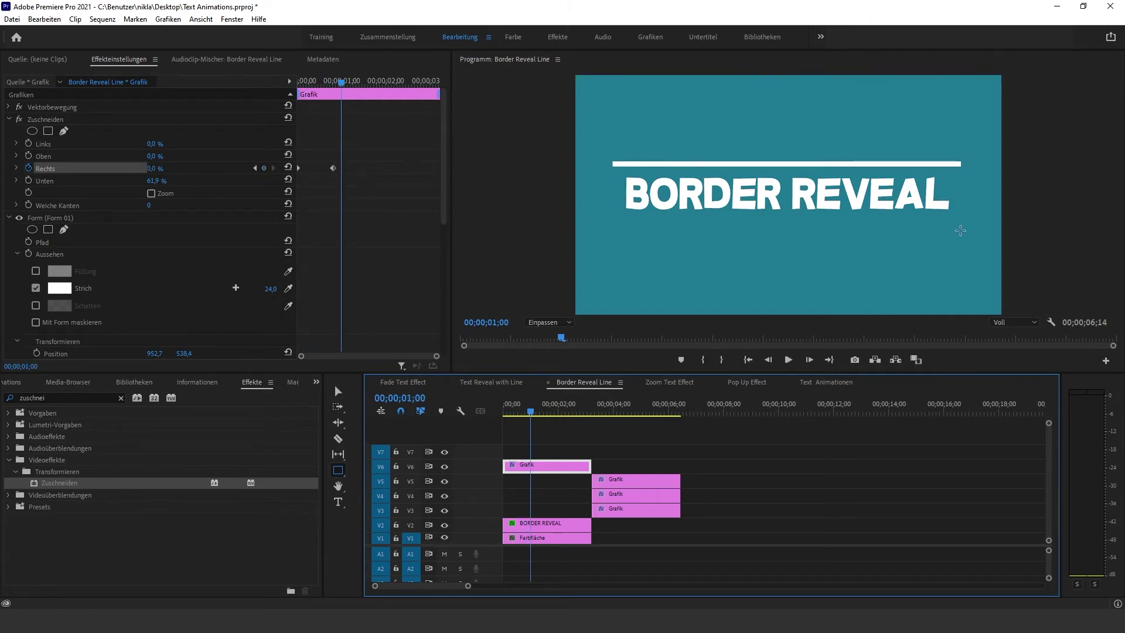
pyautogui.press('v')
# Step: Start the V5 clip at 0;25, add Zuschneiden and crop Links to 89 %, keeping the right edge
pyautogui.click(254, 168)
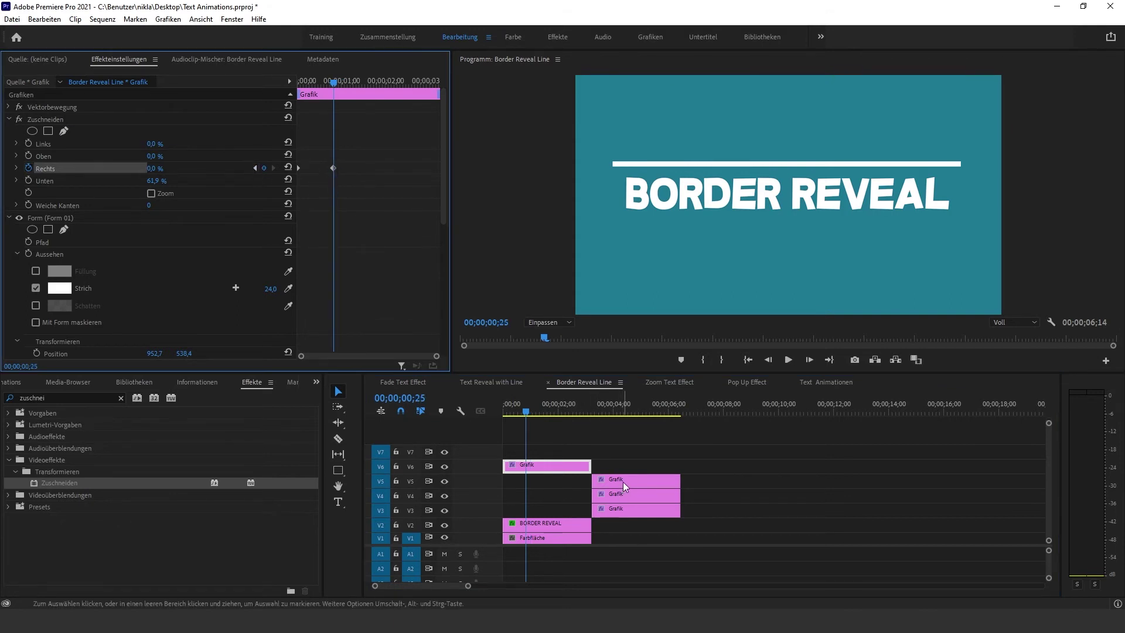
pyautogui.moveTo(624, 481); pyautogui.dragTo(561, 484)
pyautogui.moveTo(32, 483); pyautogui.dragTo(562, 481)
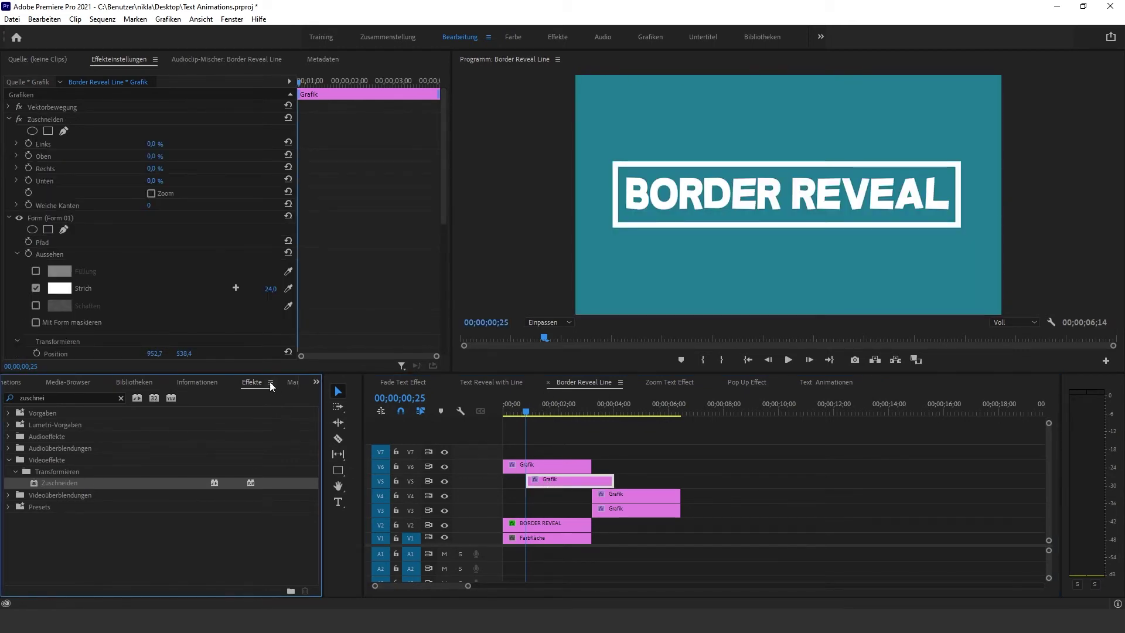
pyautogui.click(574, 205)
pyautogui.moveTo(574, 205); pyautogui.dragTo(956, 232)
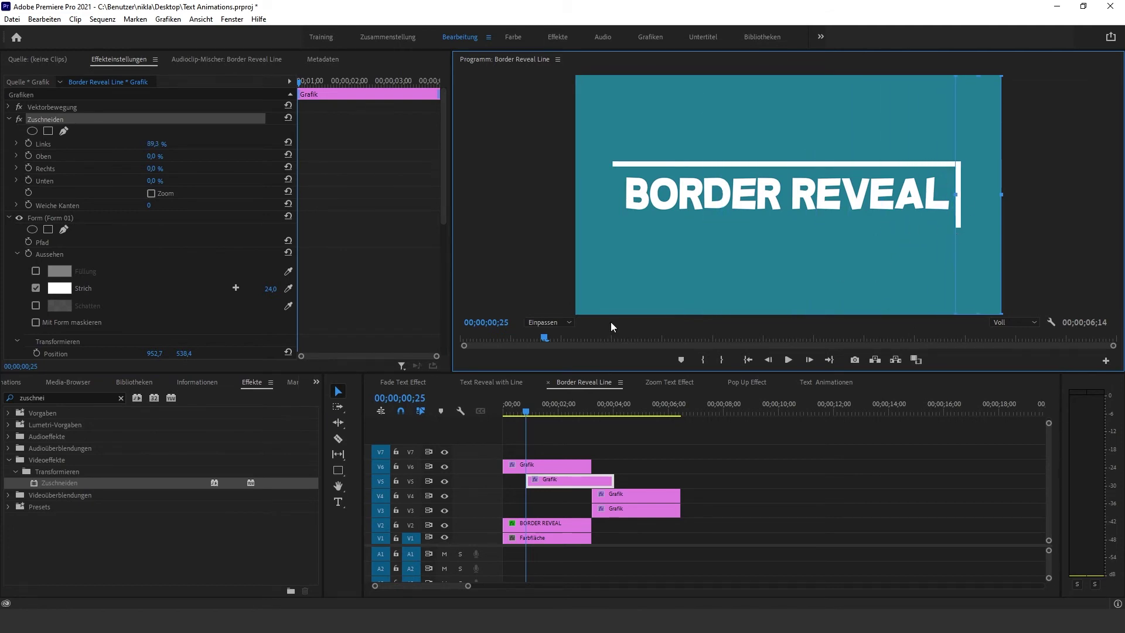
# Step: Keyframe the bottom crop from 62 % at 0;25 to 0 % at 1;05, then play back
pyautogui.click(29, 181)
pyautogui.moveTo(154, 181); pyautogui.dragTo(189, 180)
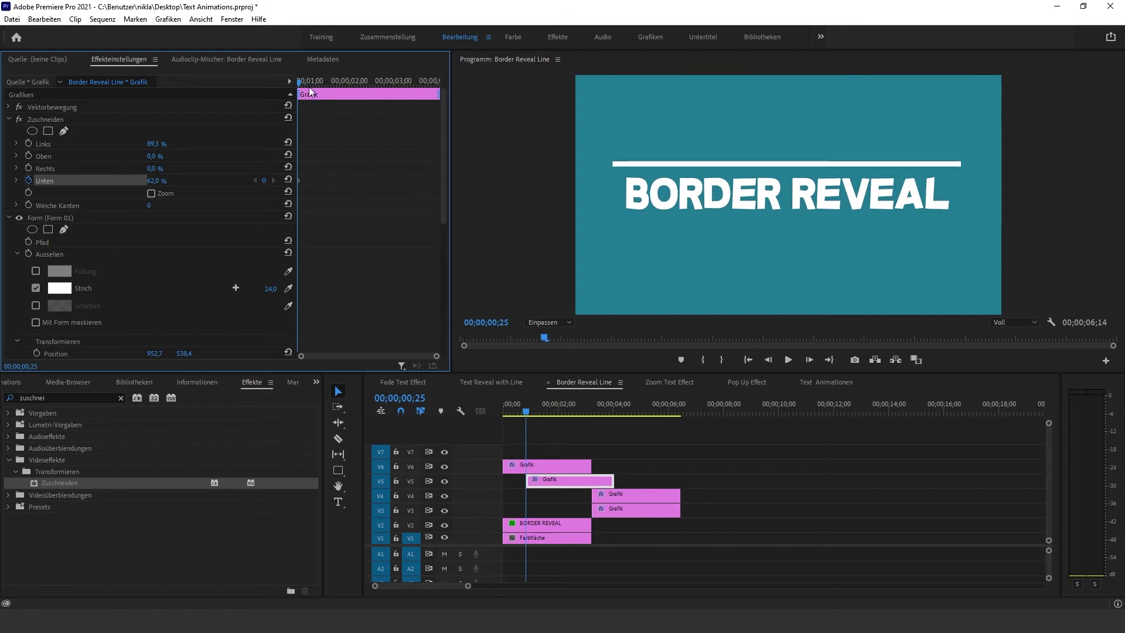
pyautogui.click(312, 82)
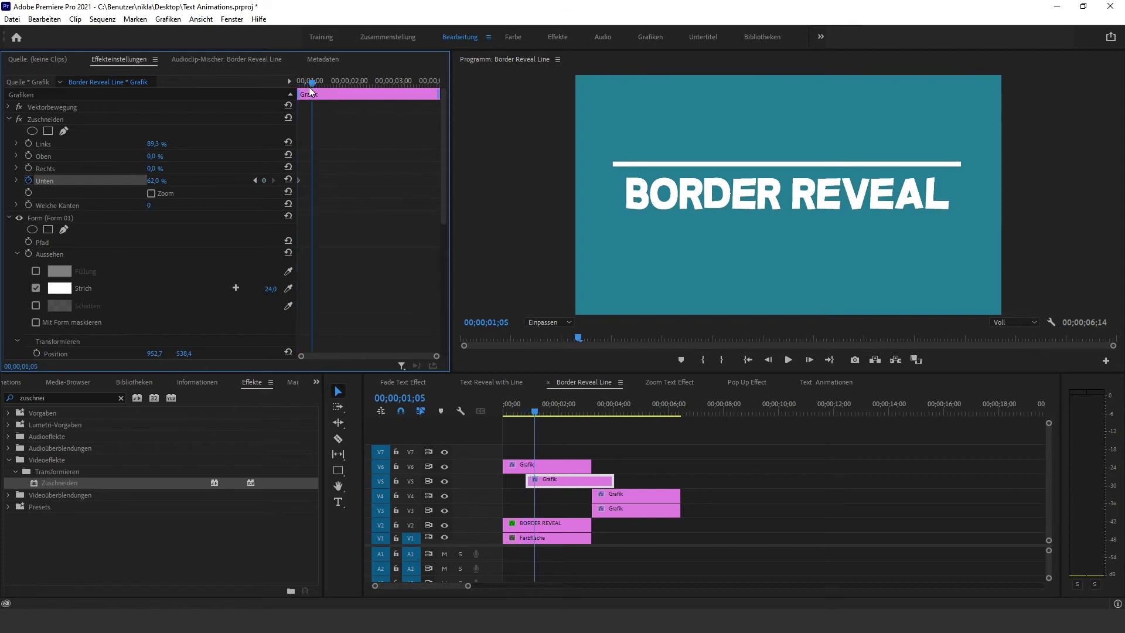
pyautogui.click(156, 181)
pyautogui.write('0')
pyautogui.press('Return')
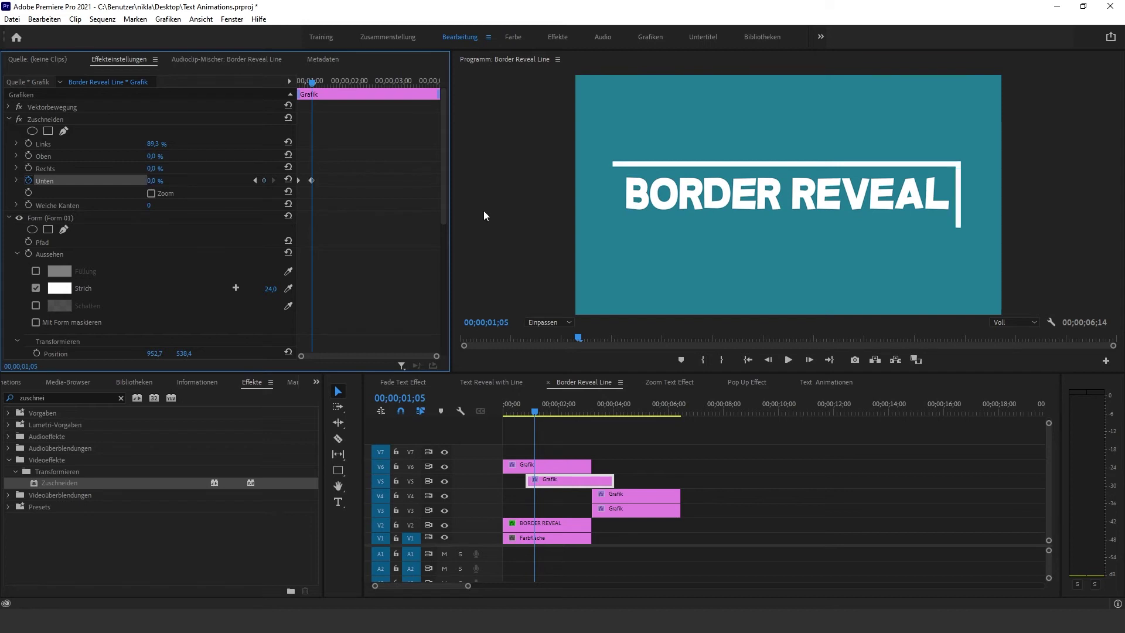
pyautogui.moveTo(524, 409); pyautogui.dragTo(474, 408)
pyautogui.press('space')
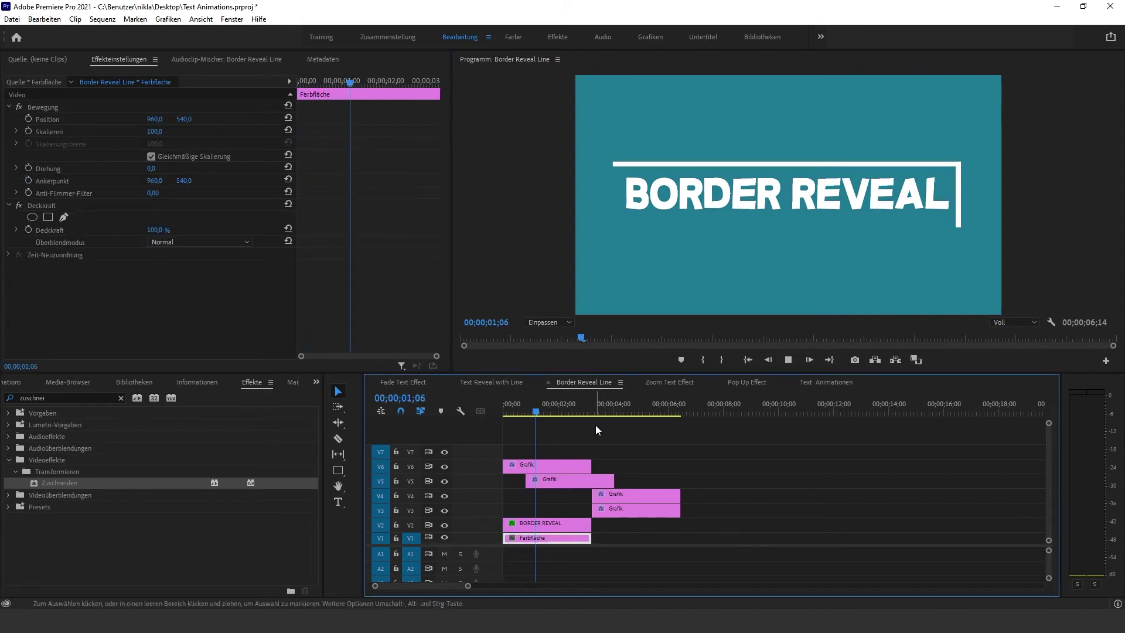
# Step: Start the V4 clip at 1;10, add Zuschneiden and crop Oben to 61,4 %, keeping the bottom line
pyautogui.click(565, 481)
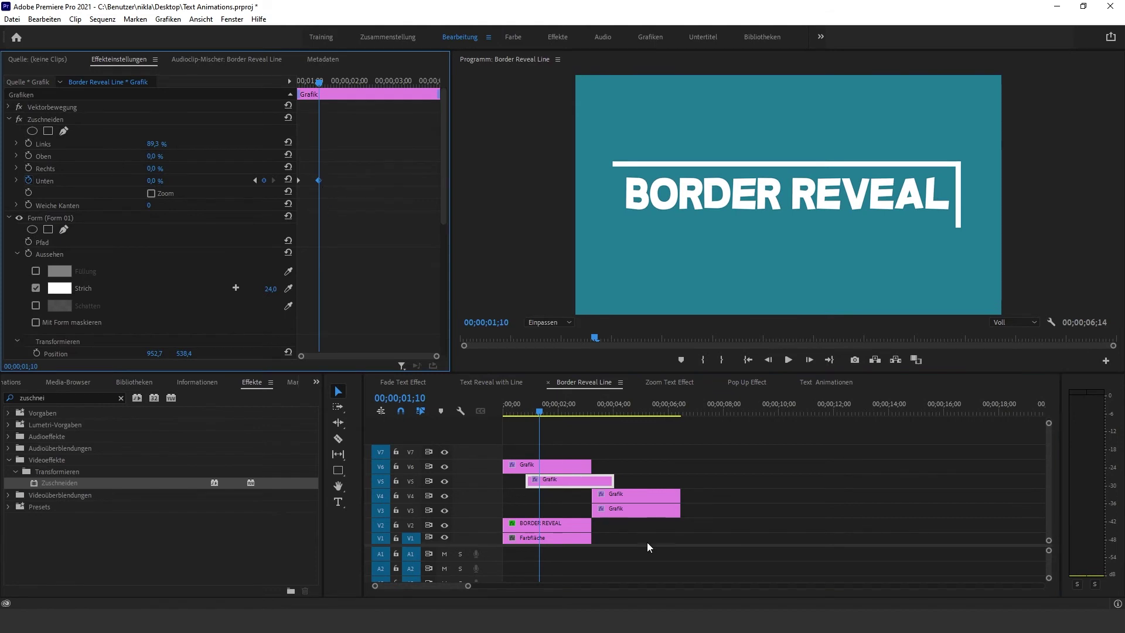
pyautogui.moveTo(631, 497); pyautogui.dragTo(580, 496)
pyautogui.moveTo(49, 483); pyautogui.dragTo(557, 497)
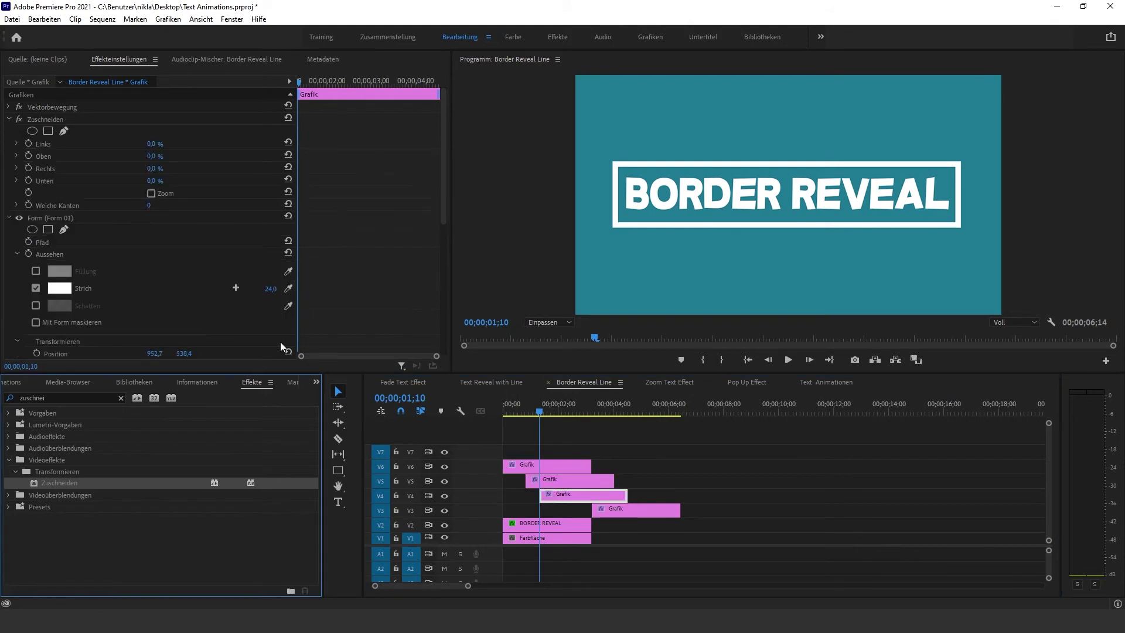
pyautogui.click(54, 119)
pyautogui.click(500, 269)
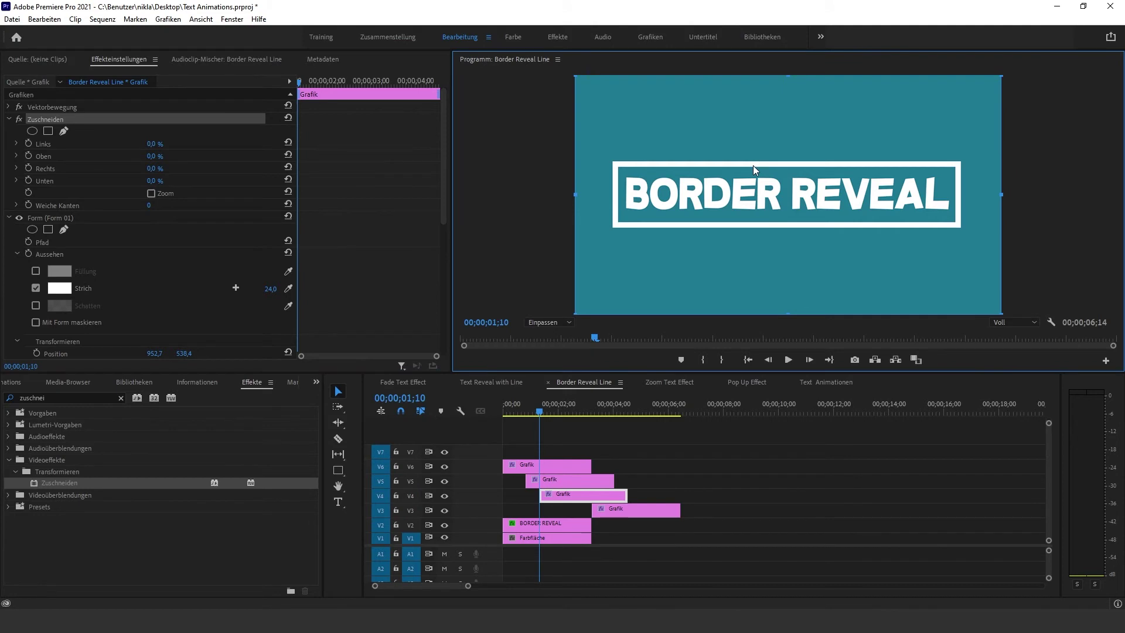
pyautogui.moveTo(789, 79); pyautogui.dragTo(786, 207)
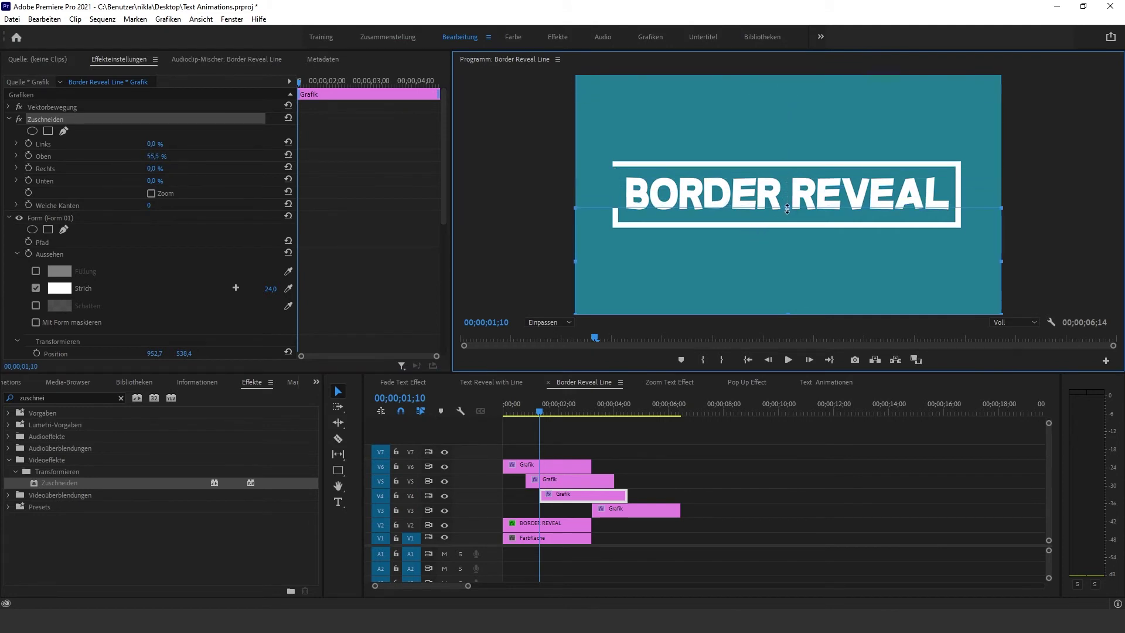
pyautogui.moveTo(786, 207); pyautogui.dragTo(788, 222)
# Step: Keyframe the left crop from 91 % at 1;10 to 0 % at 2;05
pyautogui.click(28, 144)
pyautogui.moveTo(152, 144); pyautogui.dragTo(203, 144)
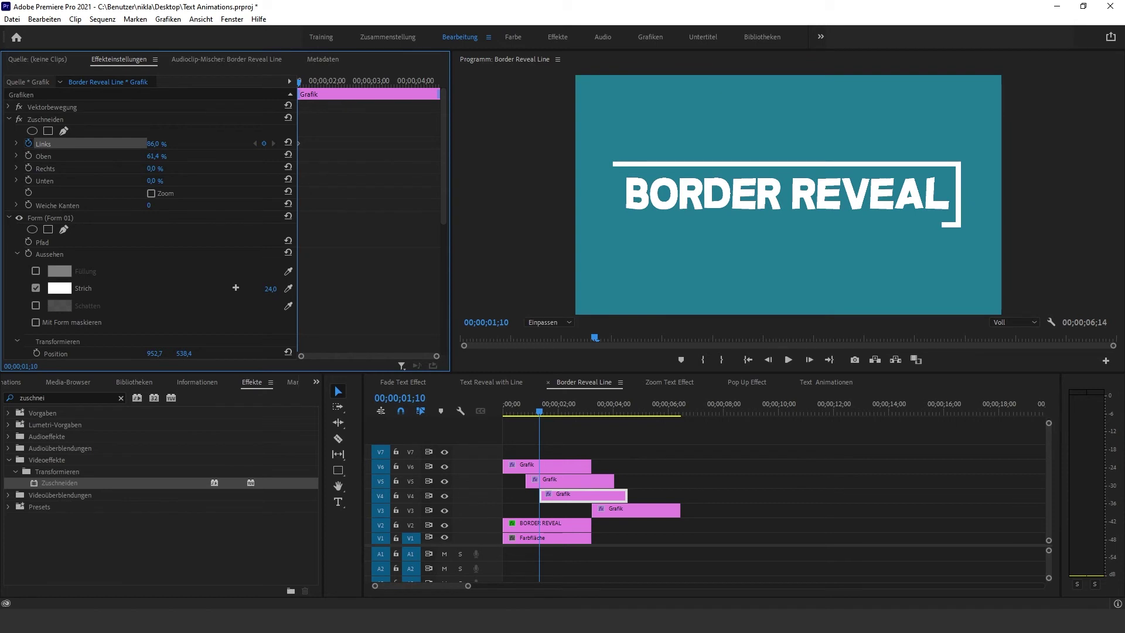
pyautogui.moveTo(203, 144); pyautogui.dragTo(433, 213)
pyautogui.hotkey('shift', 'Right')
pyautogui.hotkey('shift', 'Right')
pyautogui.hotkey('shift', 'Right')
pyautogui.hotkey('shift', 'Right')
pyautogui.hotkey('shift', 'Right')
pyautogui.click(158, 143)
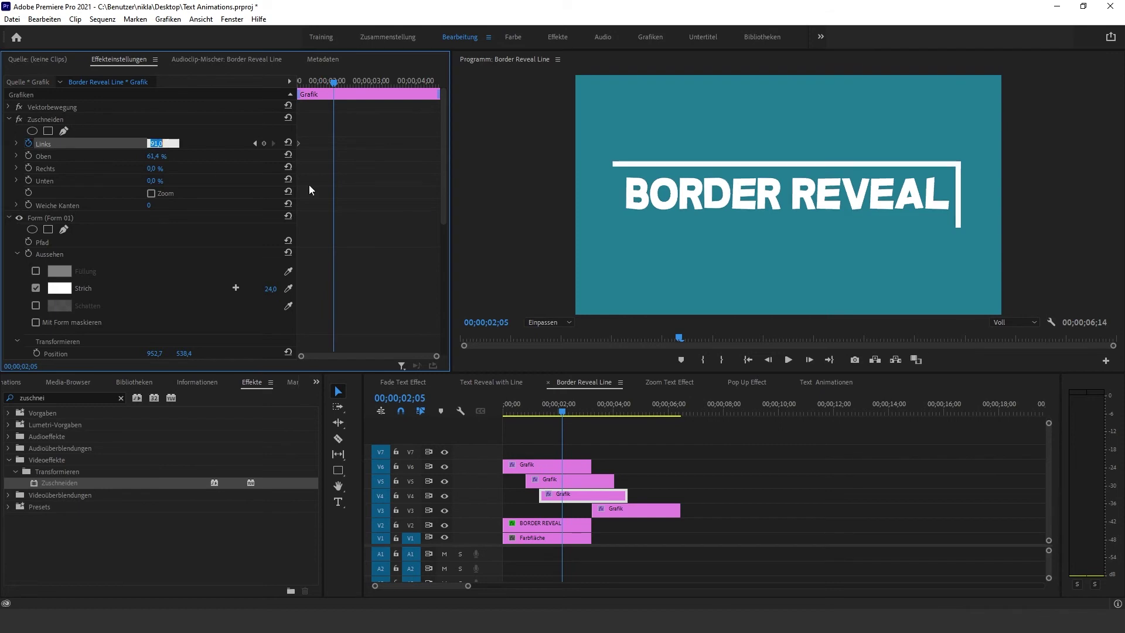
pyautogui.write('0')
pyautogui.press('Return')
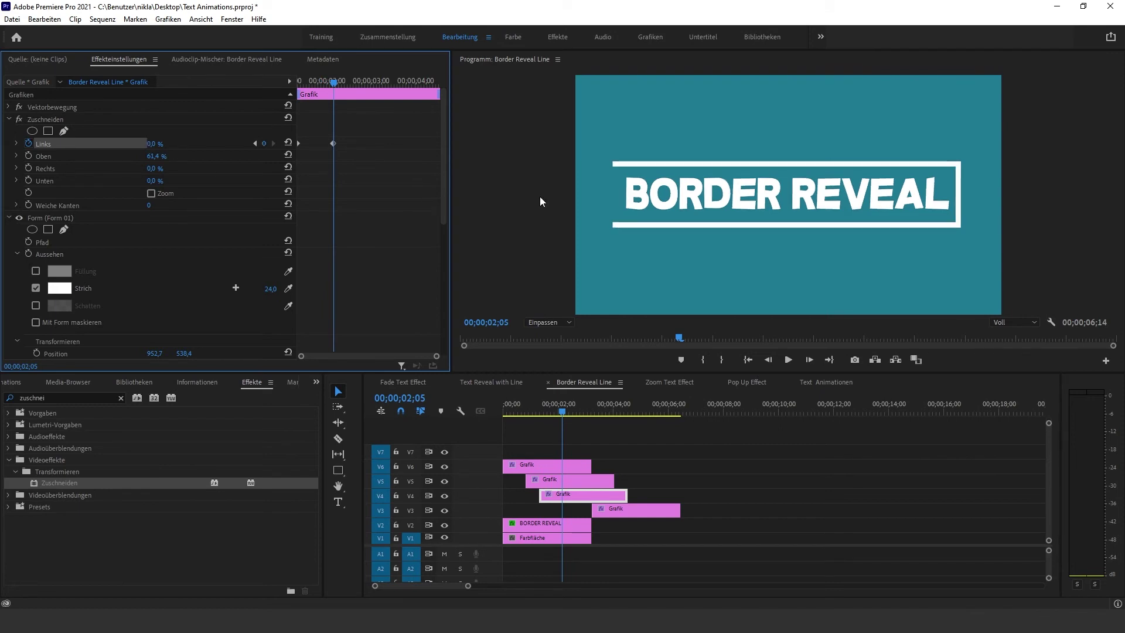
# Step: Start the V3 clip at 2;05, add Zuschneiden and crop Rechts to 90 %, keeping the left edge
pyautogui.moveTo(623, 512); pyautogui.dragTo(594, 513)
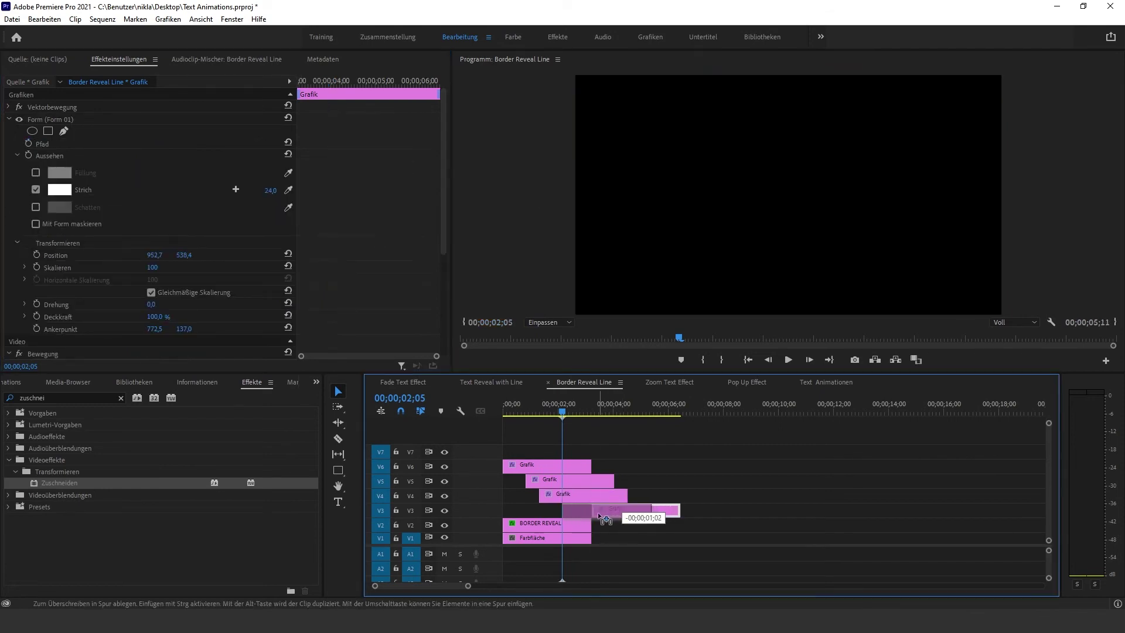
pyautogui.moveTo(47, 484); pyautogui.dragTo(566, 507)
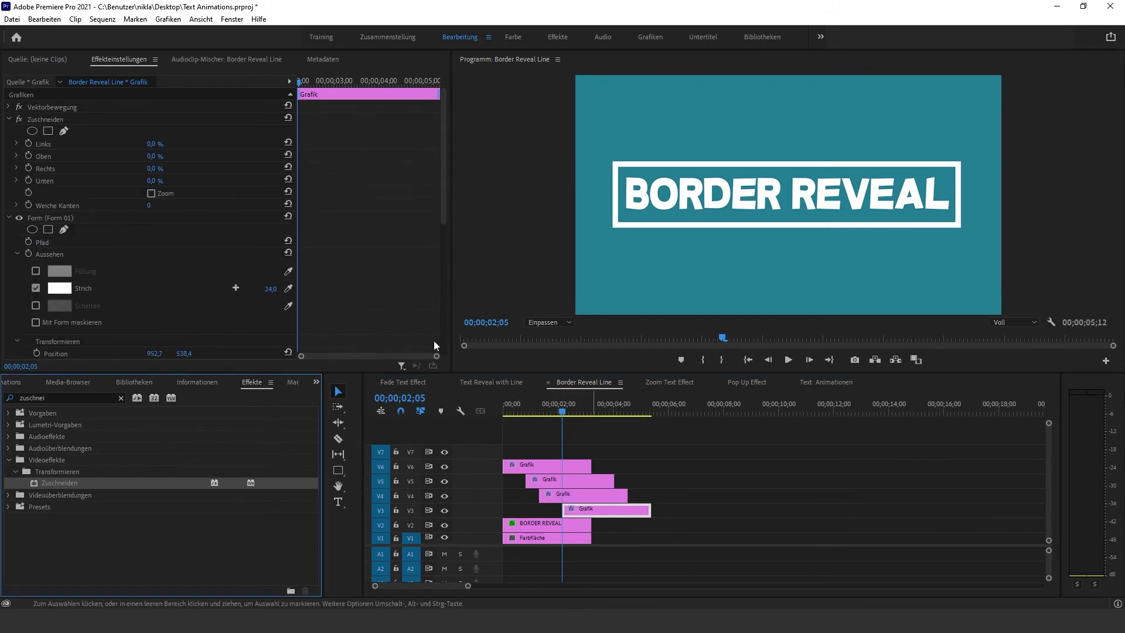
pyautogui.click(29, 120)
pyautogui.moveTo(1001, 199); pyautogui.dragTo(638, 212)
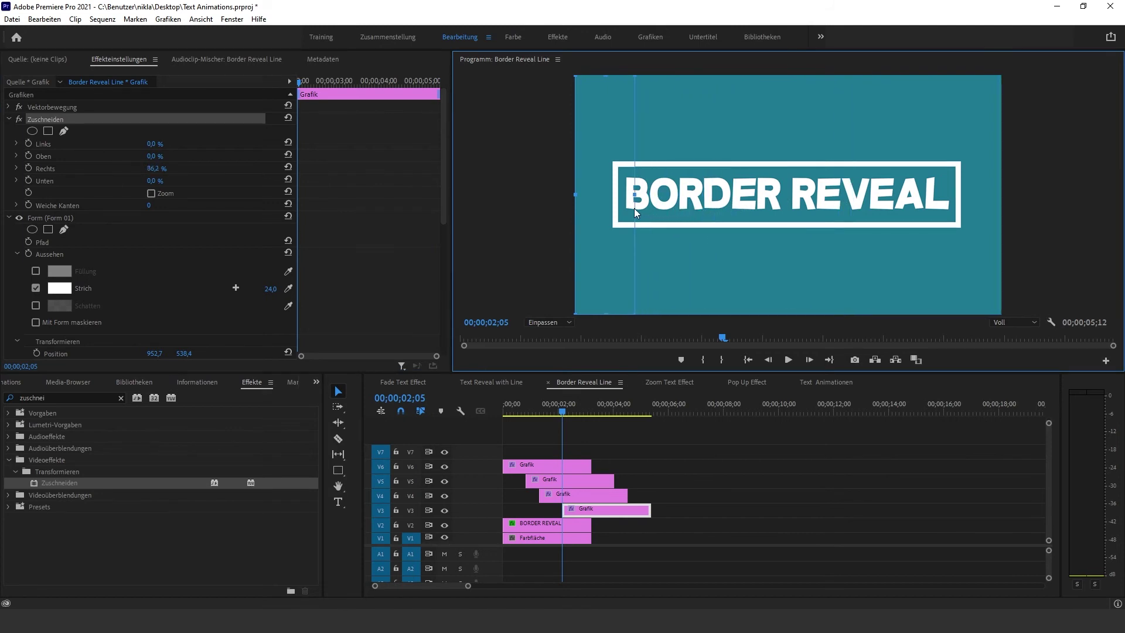
pyautogui.moveTo(618, 208); pyautogui.dragTo(617, 208)
# Step: Keyframe the top crop from 62 % to 0 % by 2;20, preview, then open the Zoom Text Effect sequence
pyautogui.click(27, 156)
pyautogui.moveTo(155, 155); pyautogui.dragTo(194, 156)
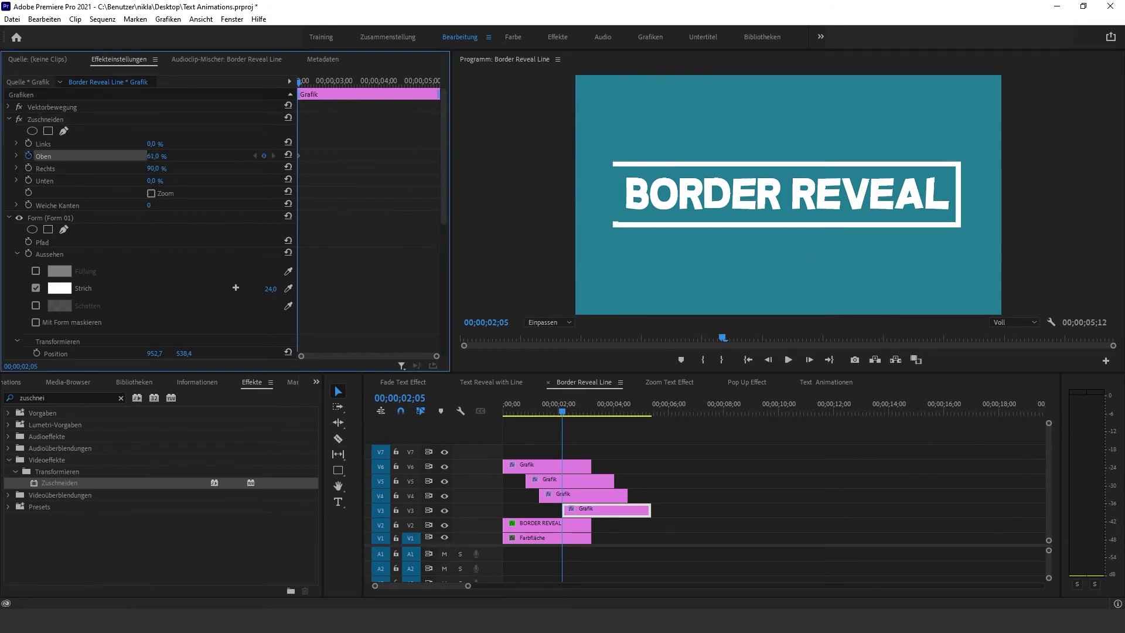
pyautogui.click(303, 98)
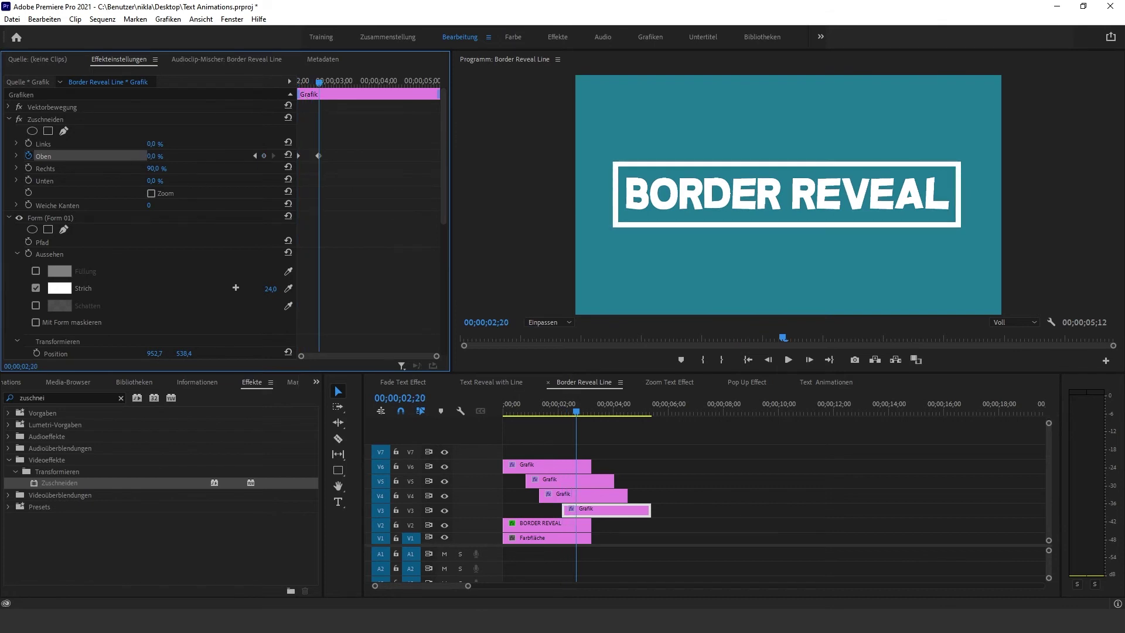
pyautogui.click(592, 538)
pyautogui.press('Home')
pyautogui.press('space')
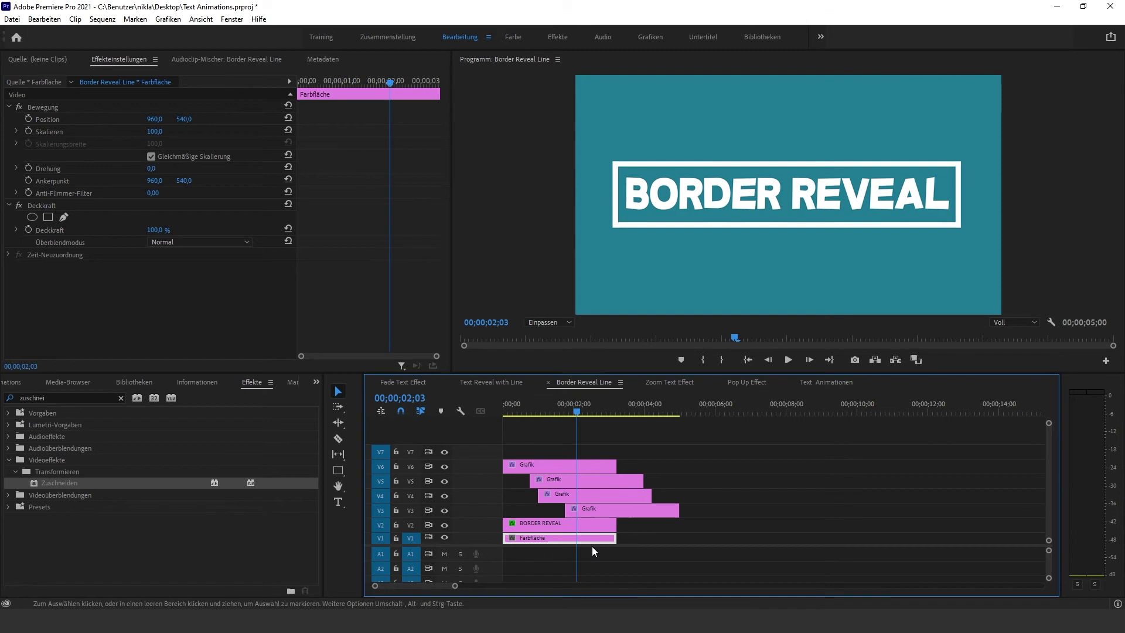
pyautogui.click(669, 382)
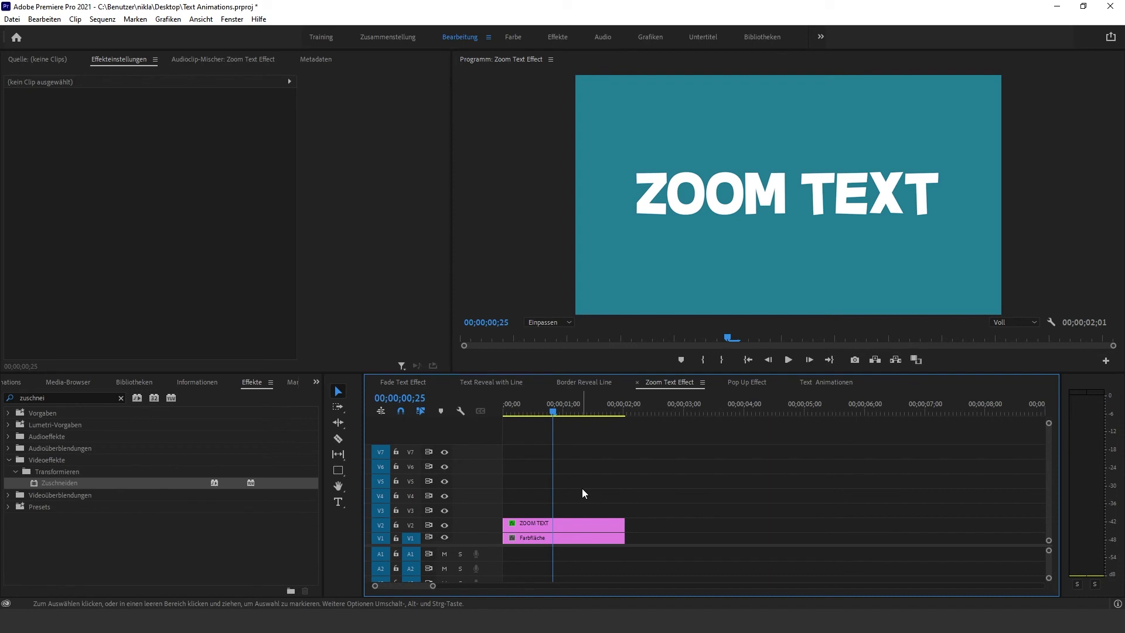
# Step: Keyframe the ZOOM TEXT scale from 684 at the start down to 100 at frame 15
pyautogui.click(553, 524)
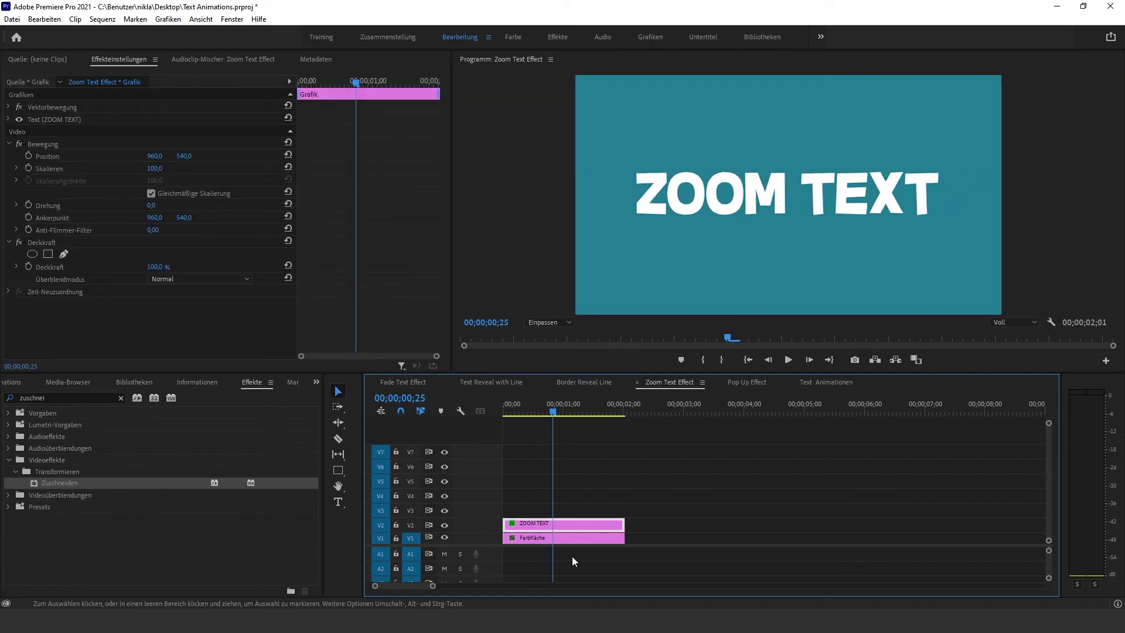
pyautogui.moveTo(544, 413); pyautogui.dragTo(504, 410)
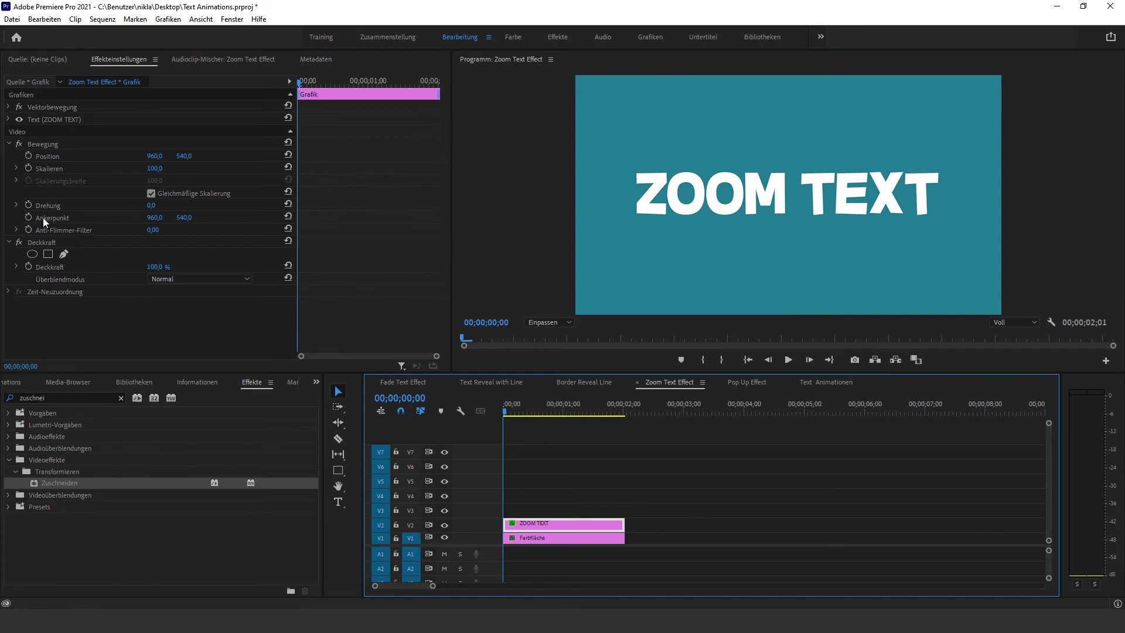
pyautogui.click(27, 168)
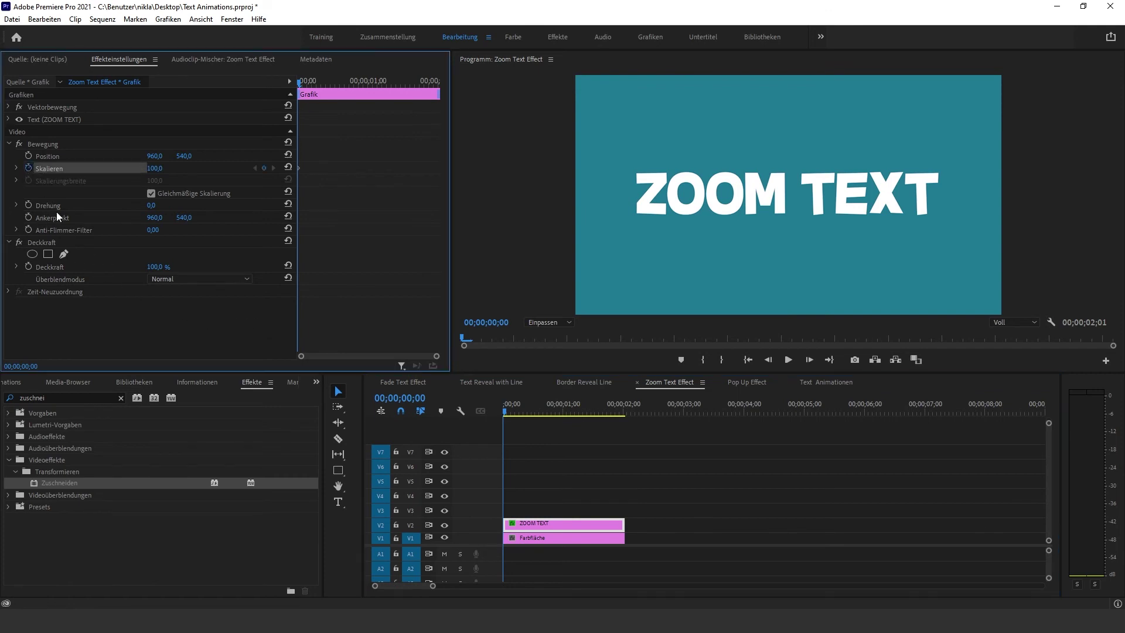
pyautogui.moveTo(154, 174)
pyautogui.mouseDown()
pyautogui.moveTo(439, 168)
pyautogui.moveTo(305, 82)
pyautogui.mouseUp()
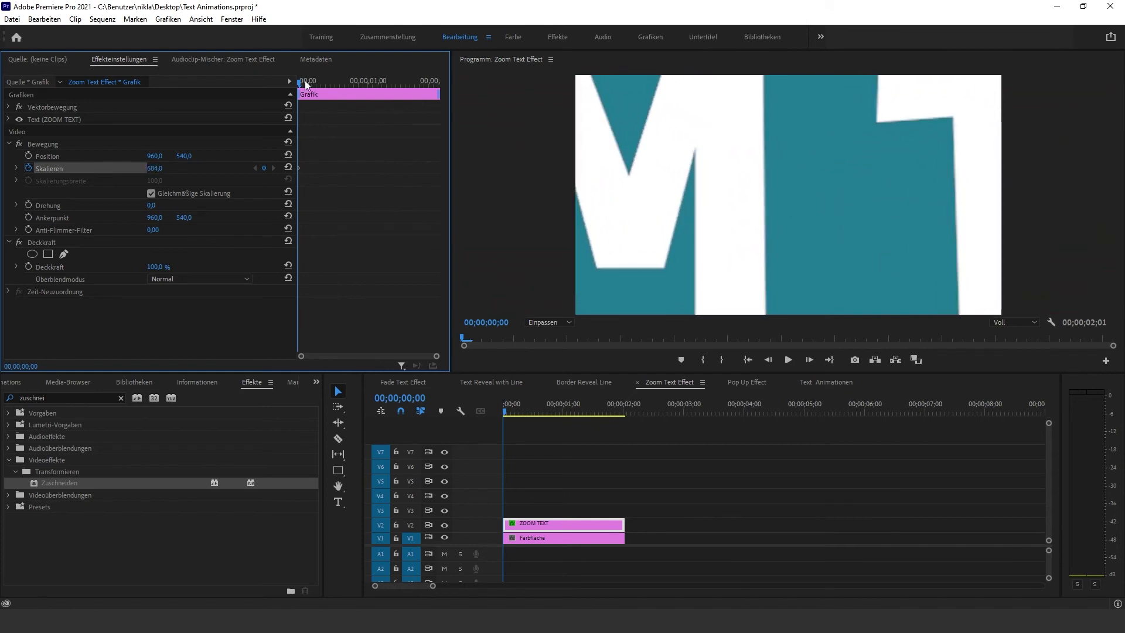
pyautogui.press('space')
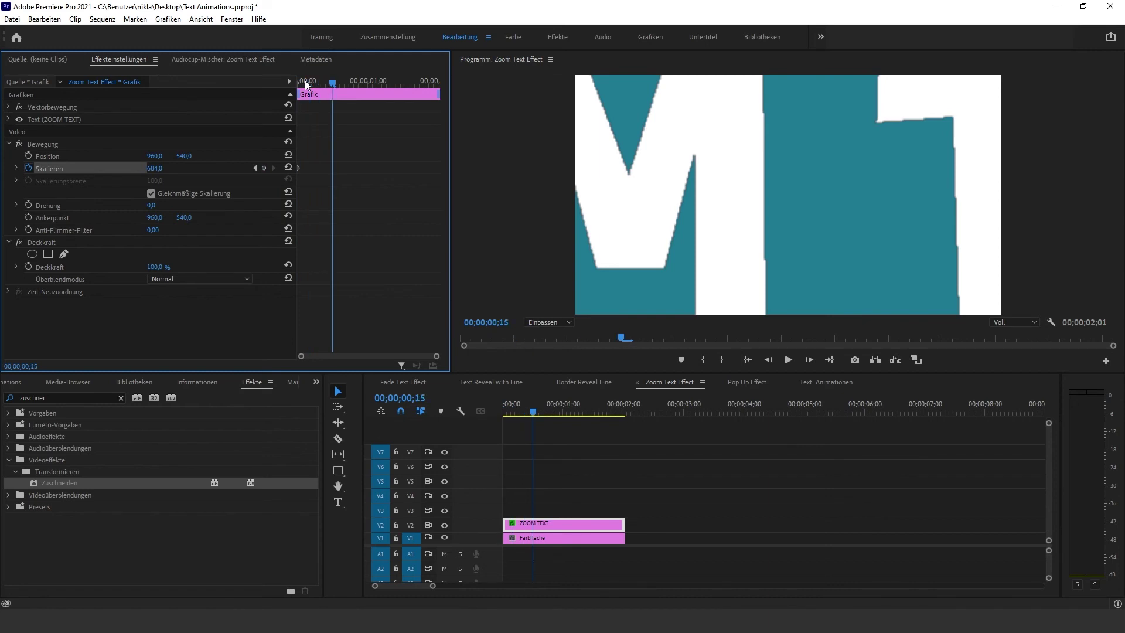
pyautogui.write('100')
pyautogui.press('Return')
pyautogui.moveTo(304, 82); pyautogui.dragTo(356, 82)
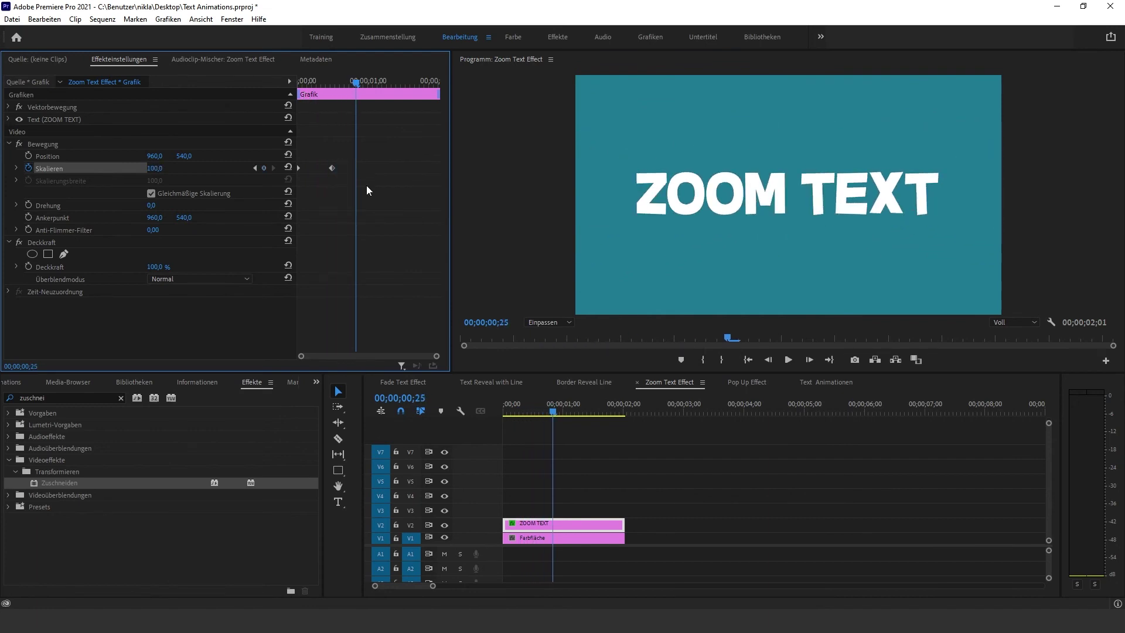
# Step: Apply Langsam ausschwenken easing to both scale keyframes and preview the zoom
pyautogui.moveTo(355, 180); pyautogui.dragTo(298, 154)
pyautogui.rightClick(332, 169)
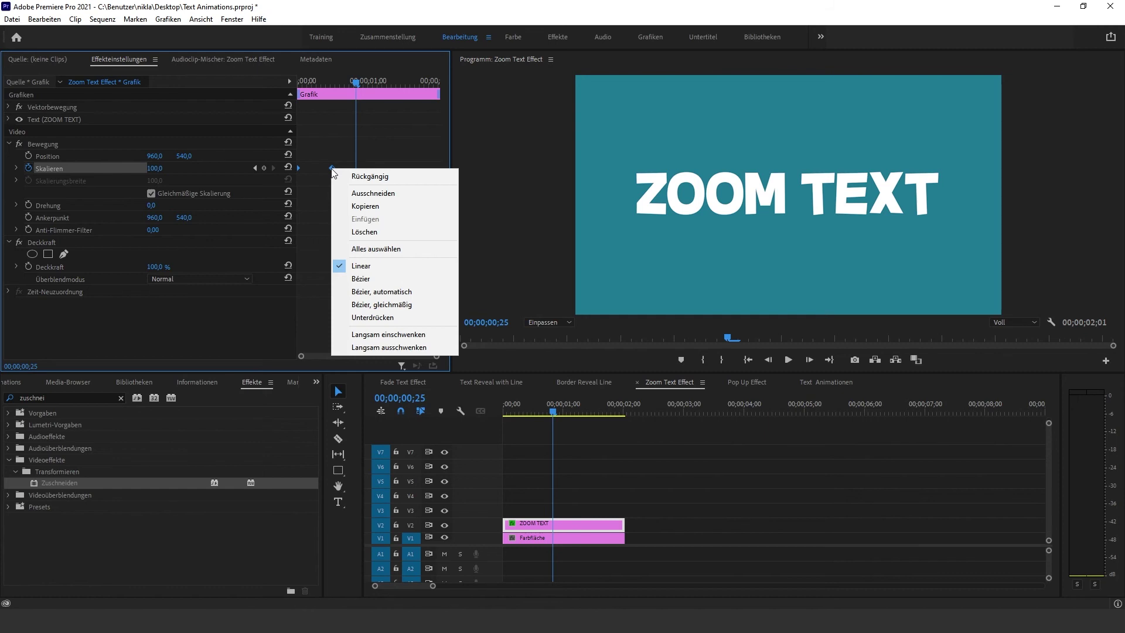
pyautogui.click(391, 347)
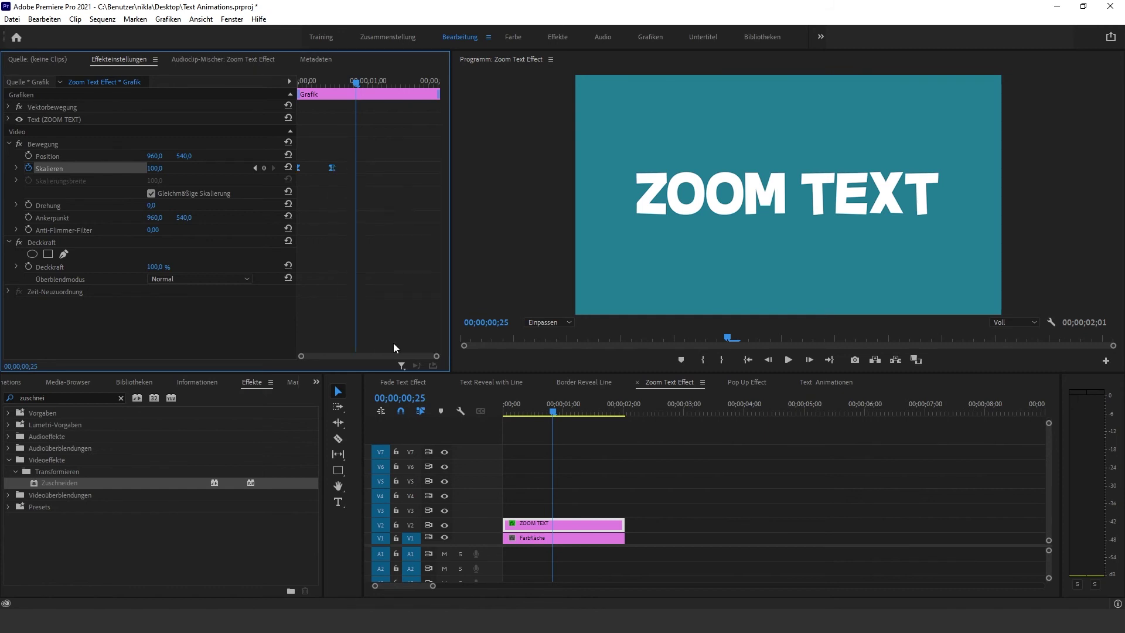
pyautogui.press('space')
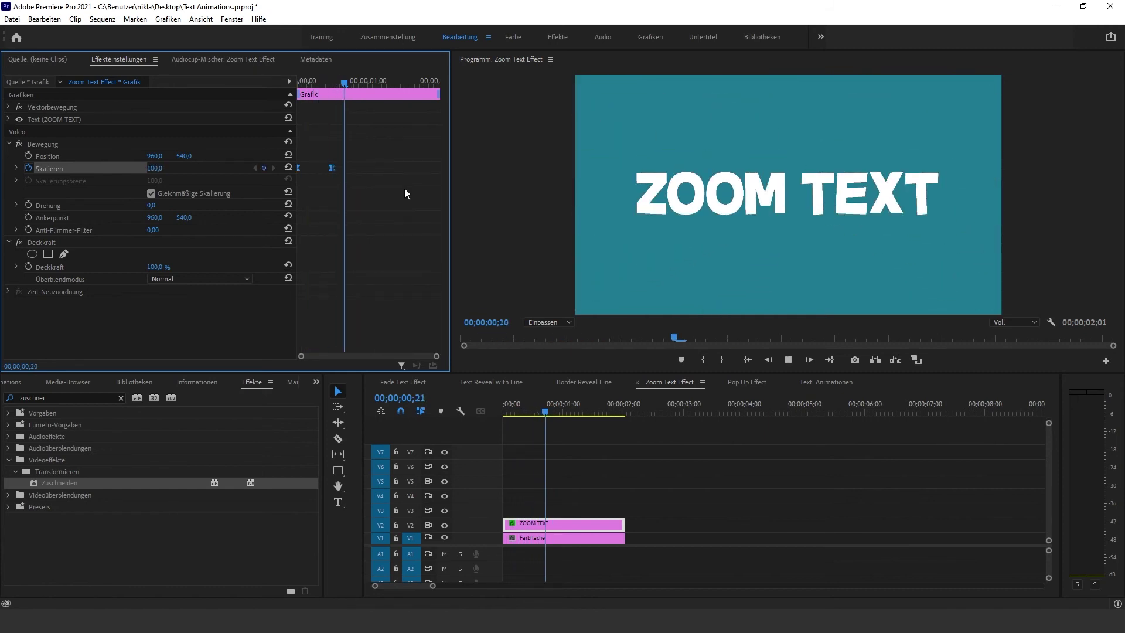
pyautogui.press('space')
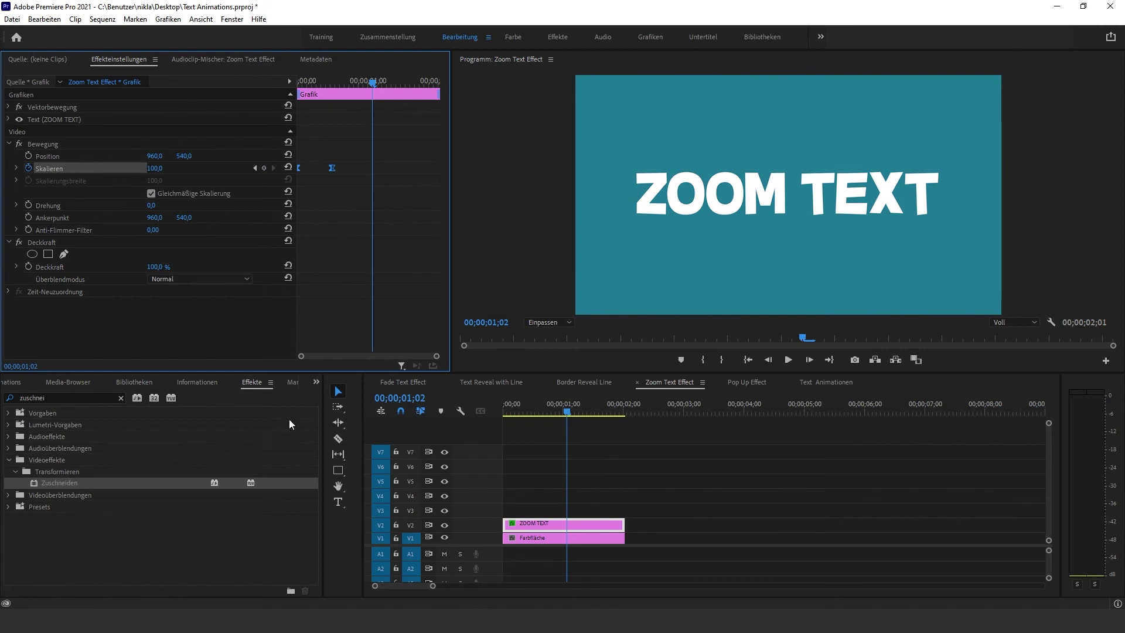
# Step: Search for Richtungsunschärfe and apply it to the ZOOM TEXT clip
pyautogui.click(121, 398)
pyautogui.click(90, 398)
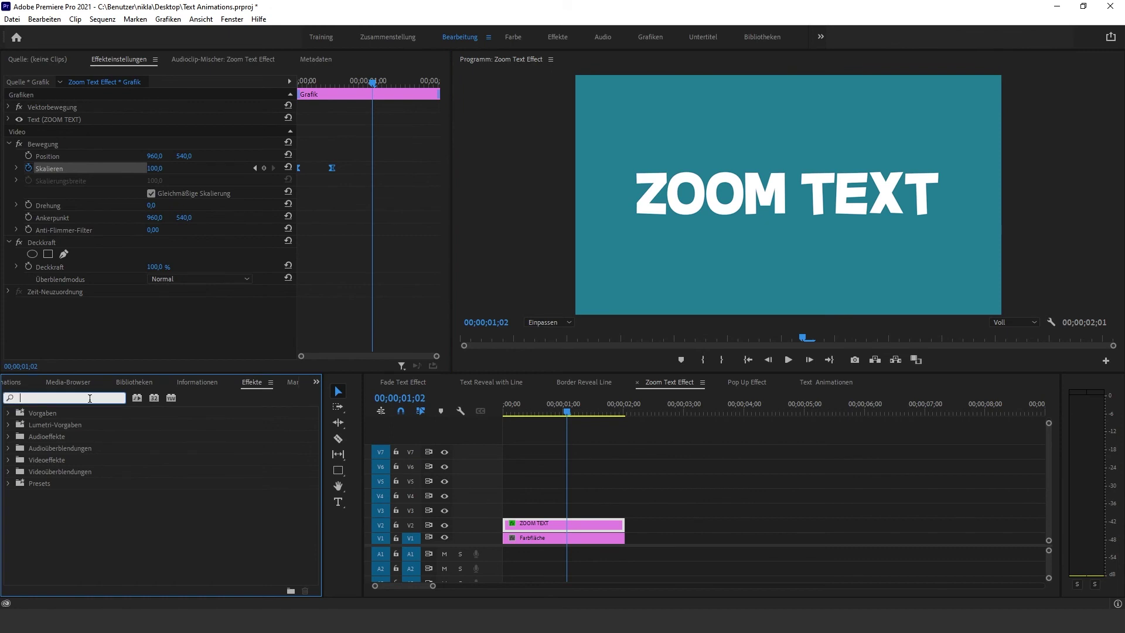
pyautogui.write('richtungs')
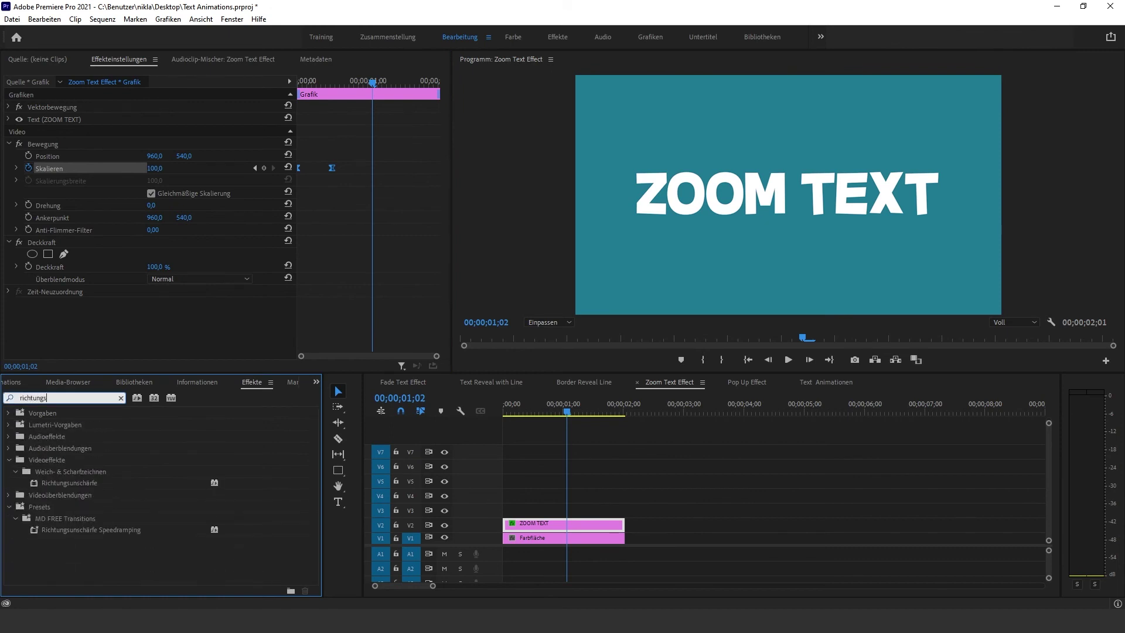
pyautogui.moveTo(69, 483); pyautogui.dragTo(538, 523)
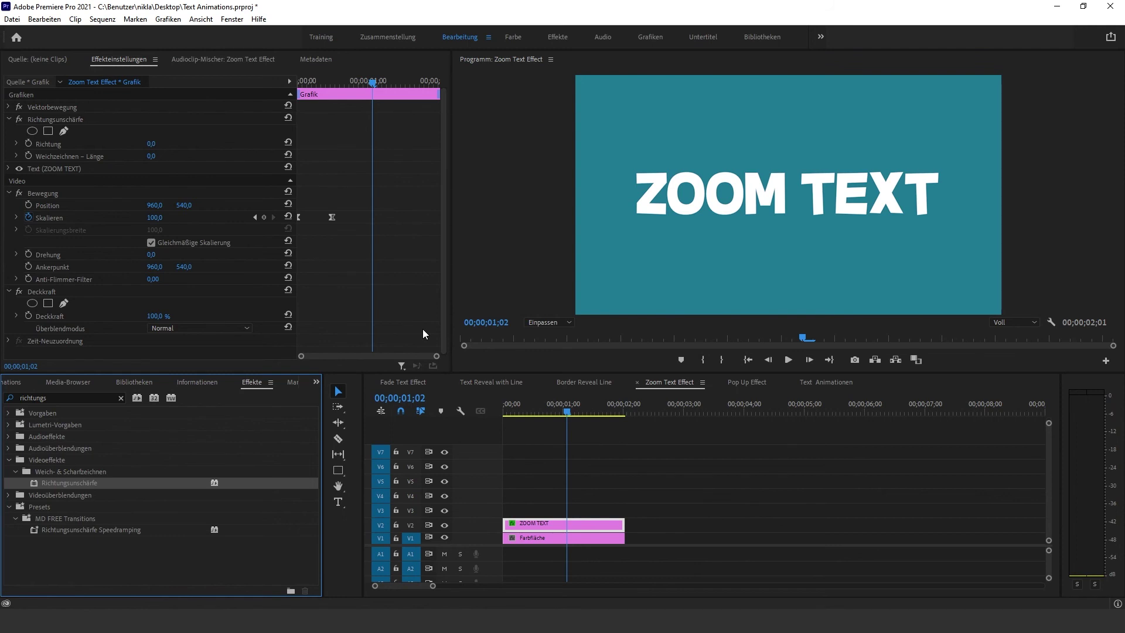
# Step: Keyframe the blur length from 15 at the start to 0 at frame 15, preview, then open Pop Up Effect
pyautogui.click(253, 219)
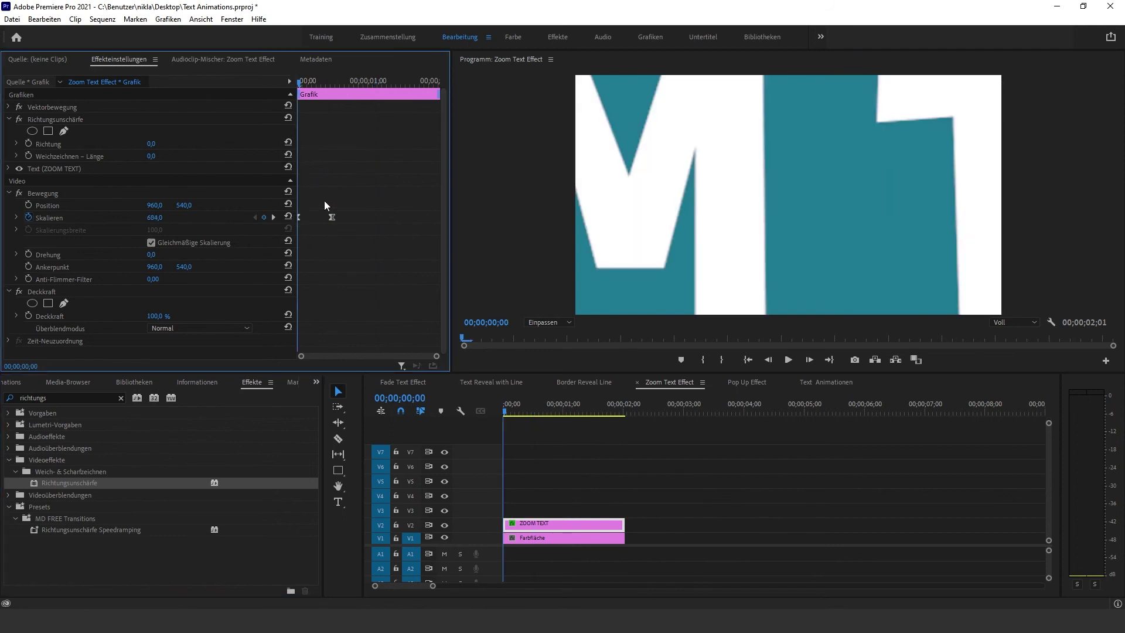
pyautogui.click(28, 157)
pyautogui.write('15')
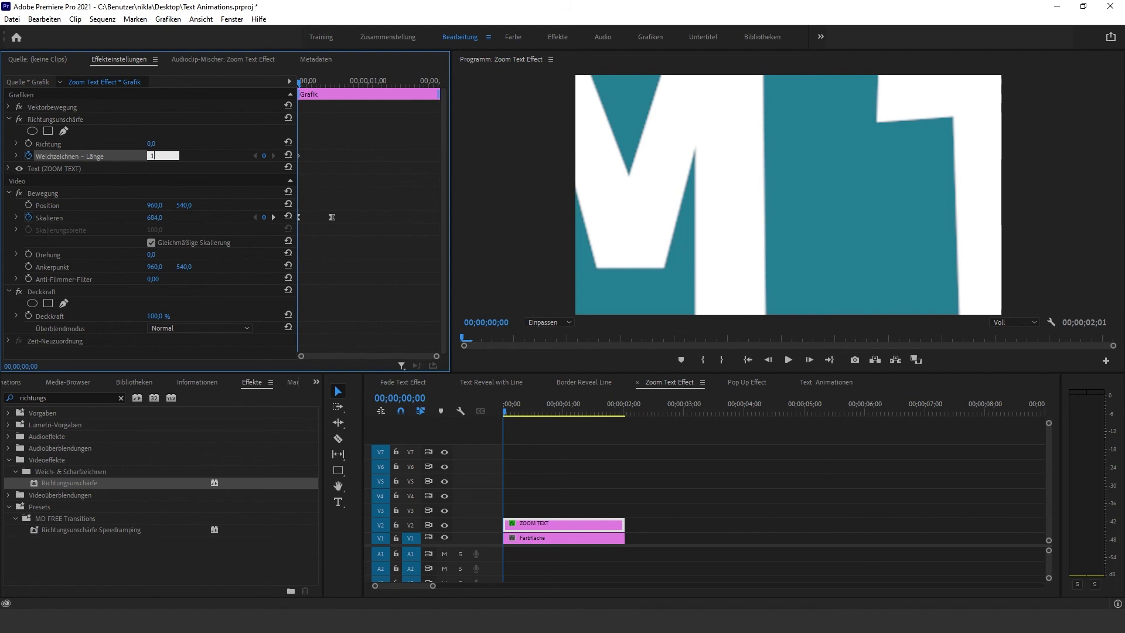
pyautogui.press('Return')
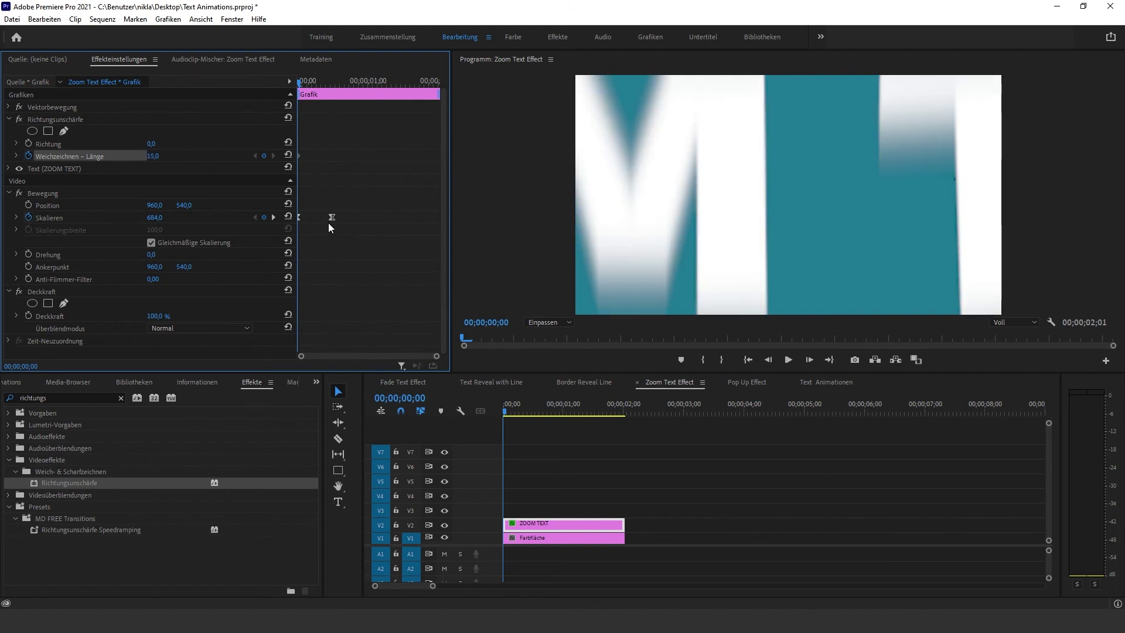
pyautogui.click(273, 218)
pyautogui.click(153, 156)
pyautogui.write('0')
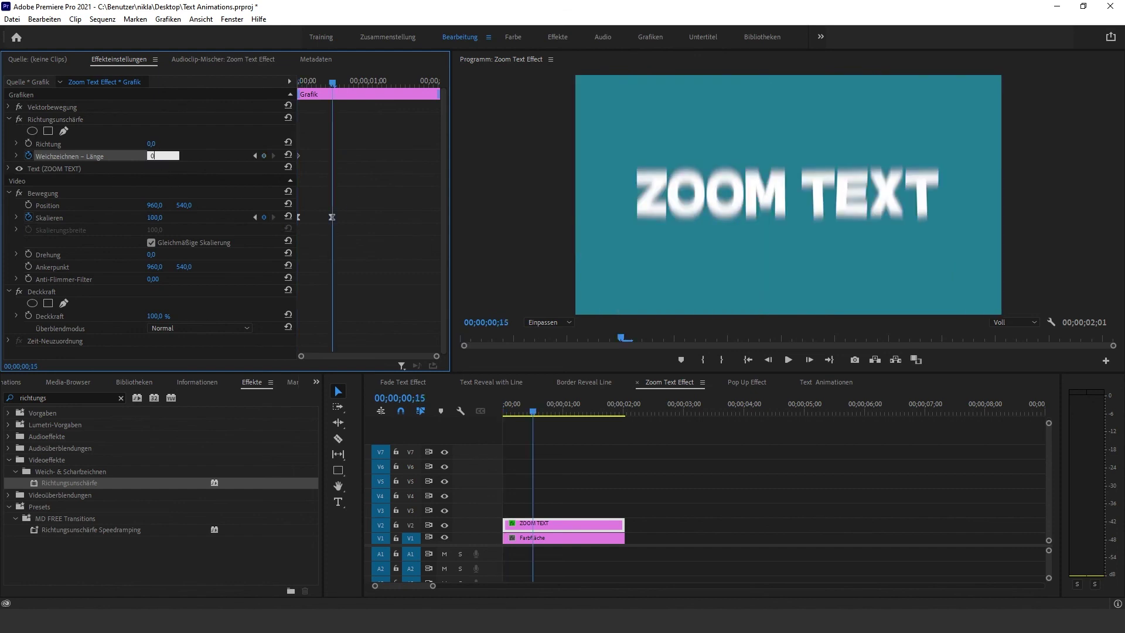
pyautogui.press('Return')
pyautogui.press('Home')
pyautogui.press('space')
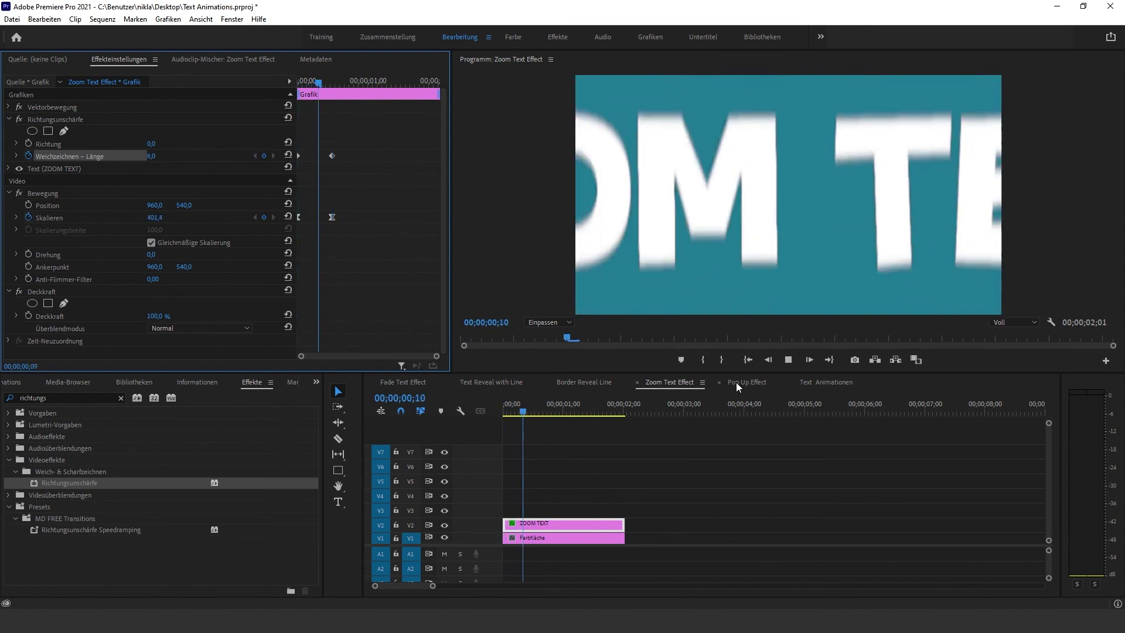
pyautogui.click(736, 381)
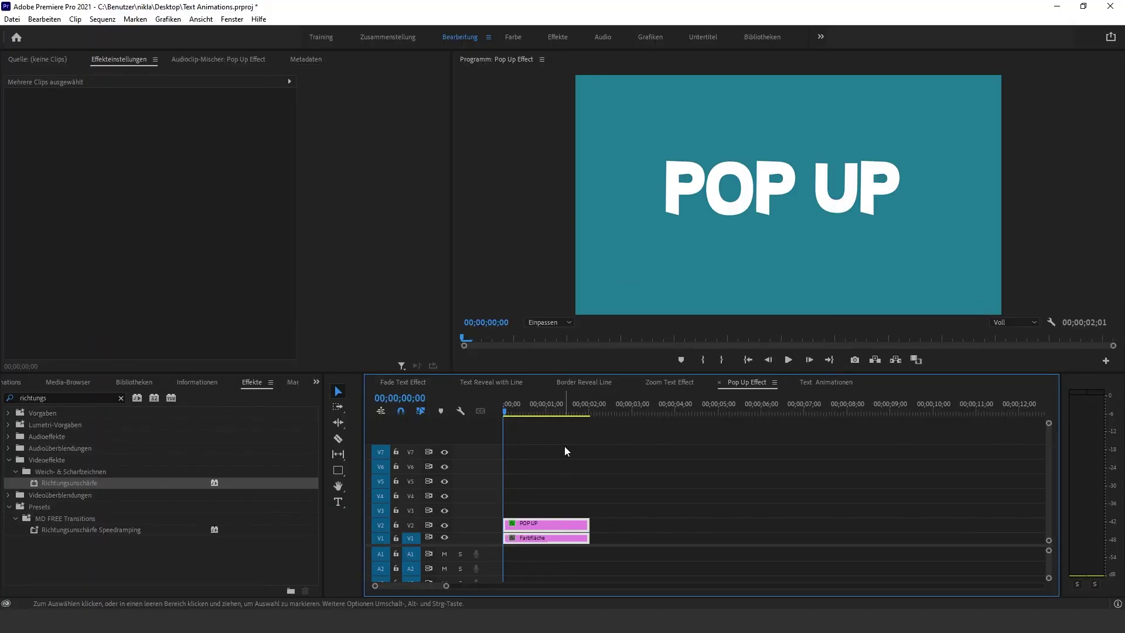
# Step: Select the POP UP title and set a starting scale keyframe of 0
pyautogui.click(541, 437)
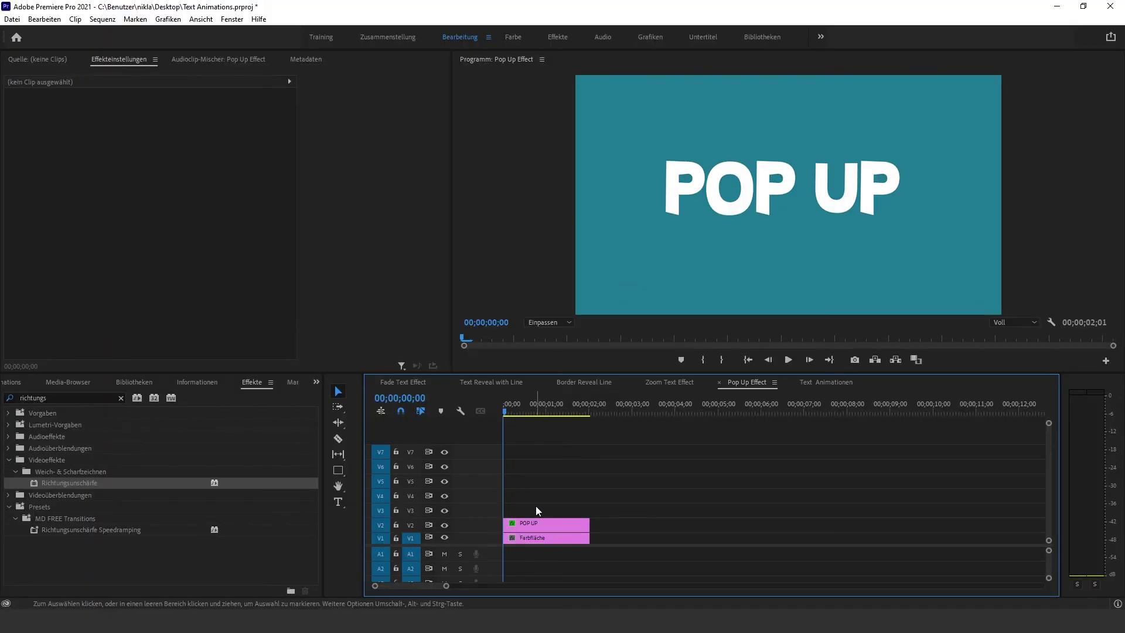
pyautogui.click(530, 524)
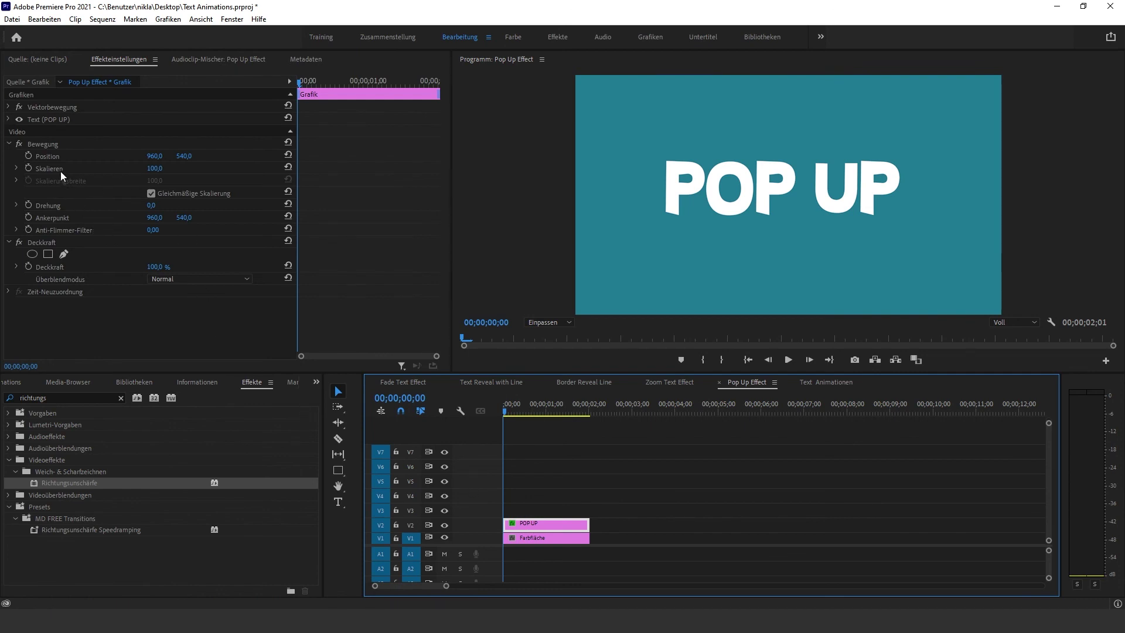
pyautogui.click(30, 168)
pyautogui.click(156, 168)
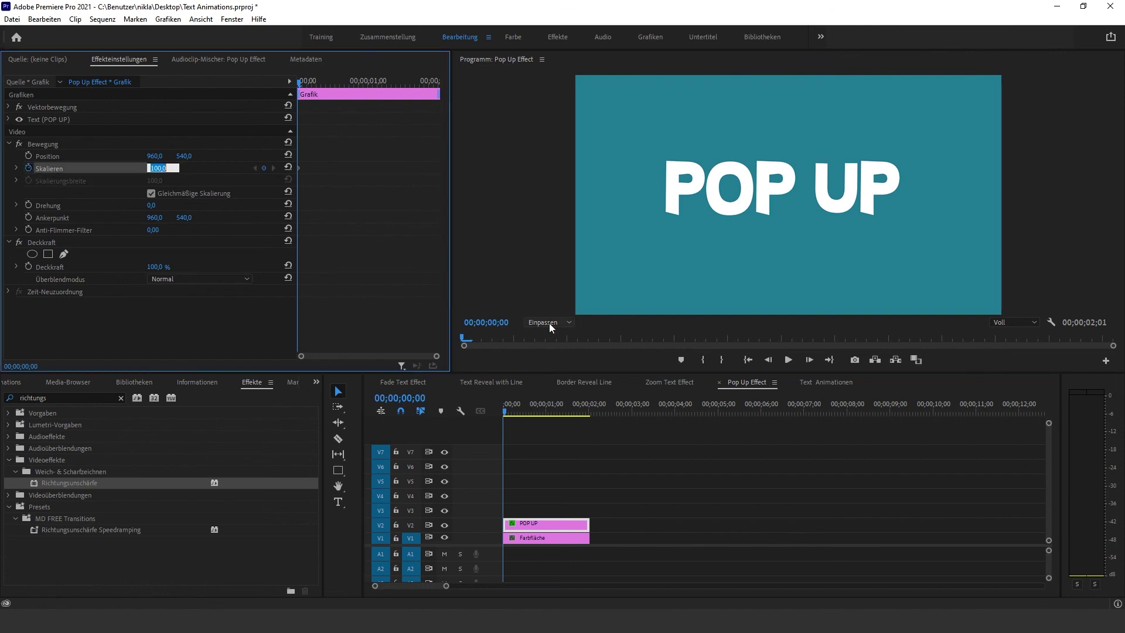
pyautogui.write('0')
pyautogui.press('Return')
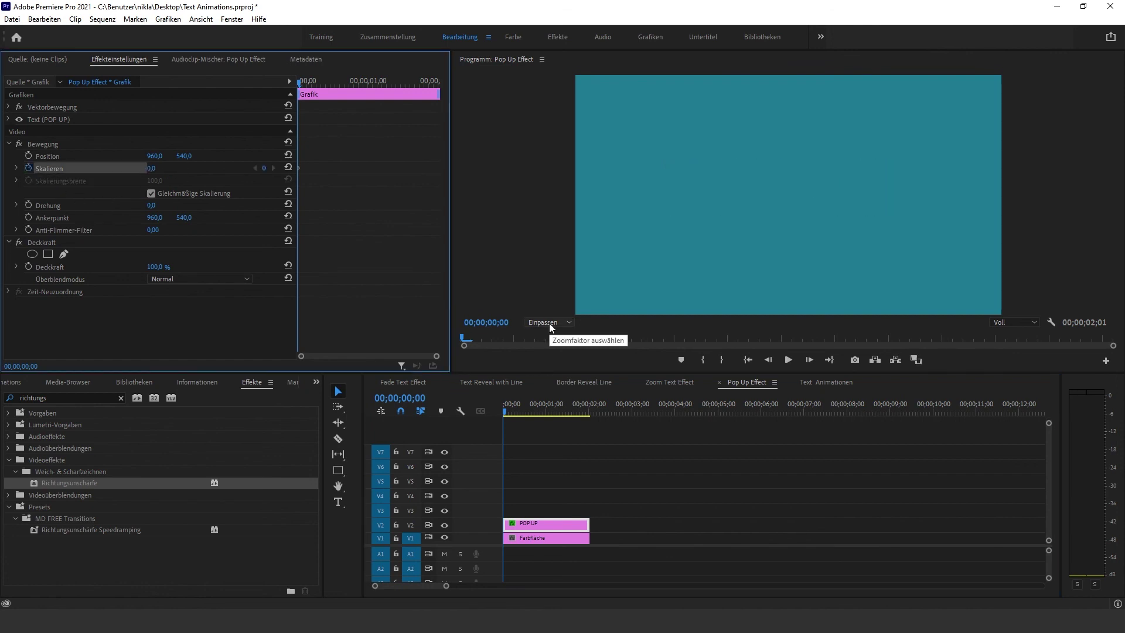
# Step: Add a scale keyframe of 120 at frame 5
pyautogui.scroll(5, 318, 231)
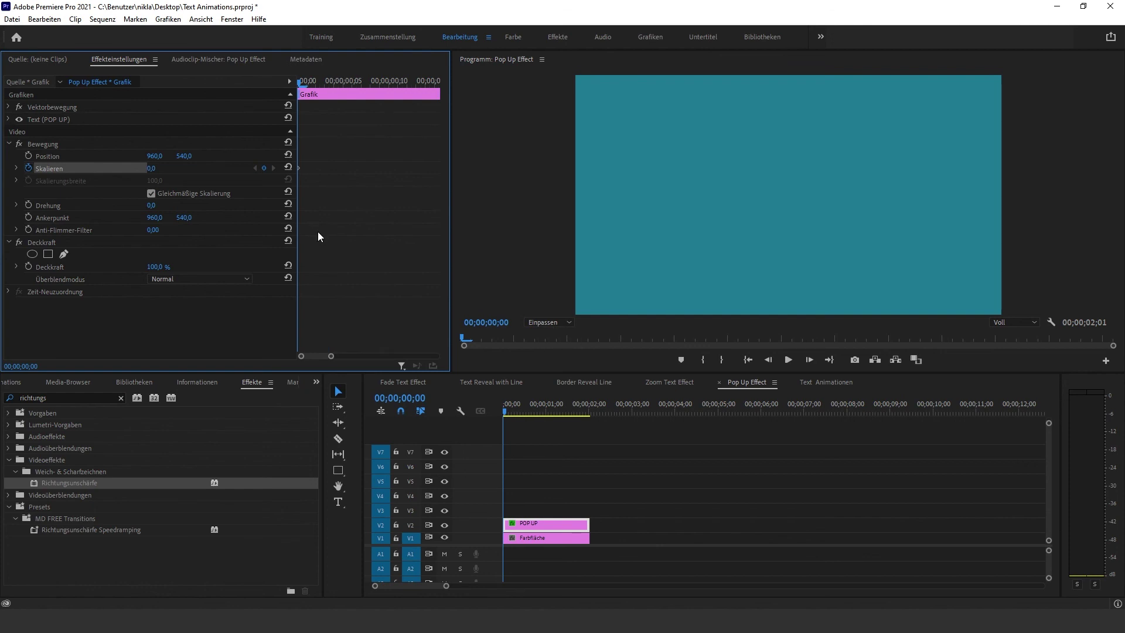
pyautogui.hotkey('shift', 'Right')
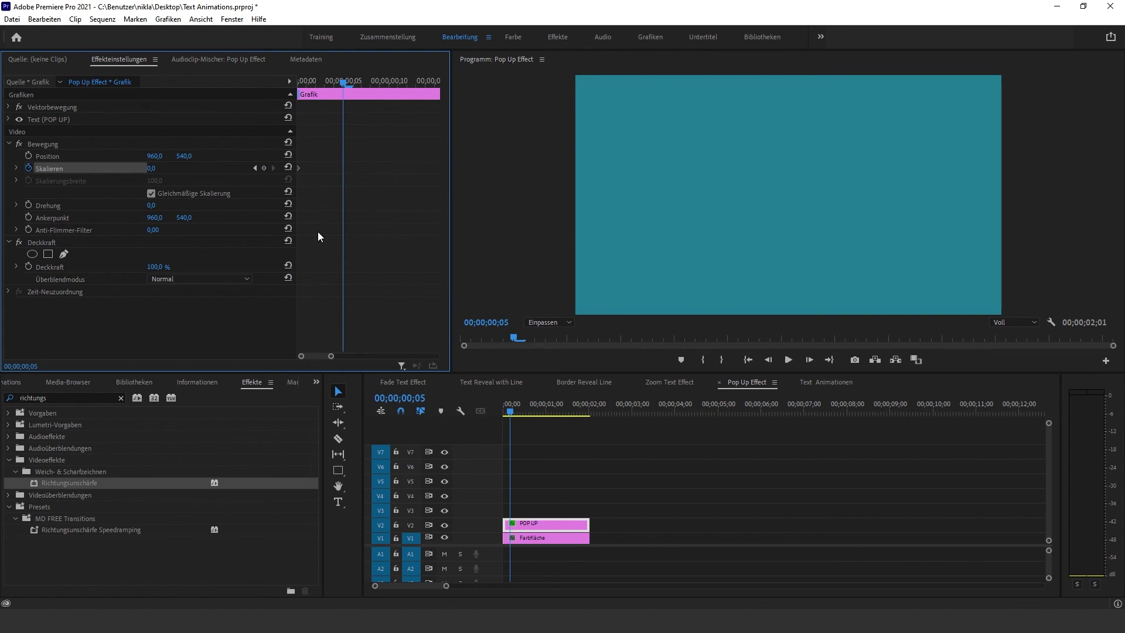
pyautogui.click(264, 168)
pyautogui.click(150, 168)
pyautogui.write('120')
pyautogui.press('Return')
# Step: Add scale keyframes of 95 at frame 8 and 100 at frame 11
pyautogui.press('Right')
pyautogui.press('Right')
pyautogui.press('Right')
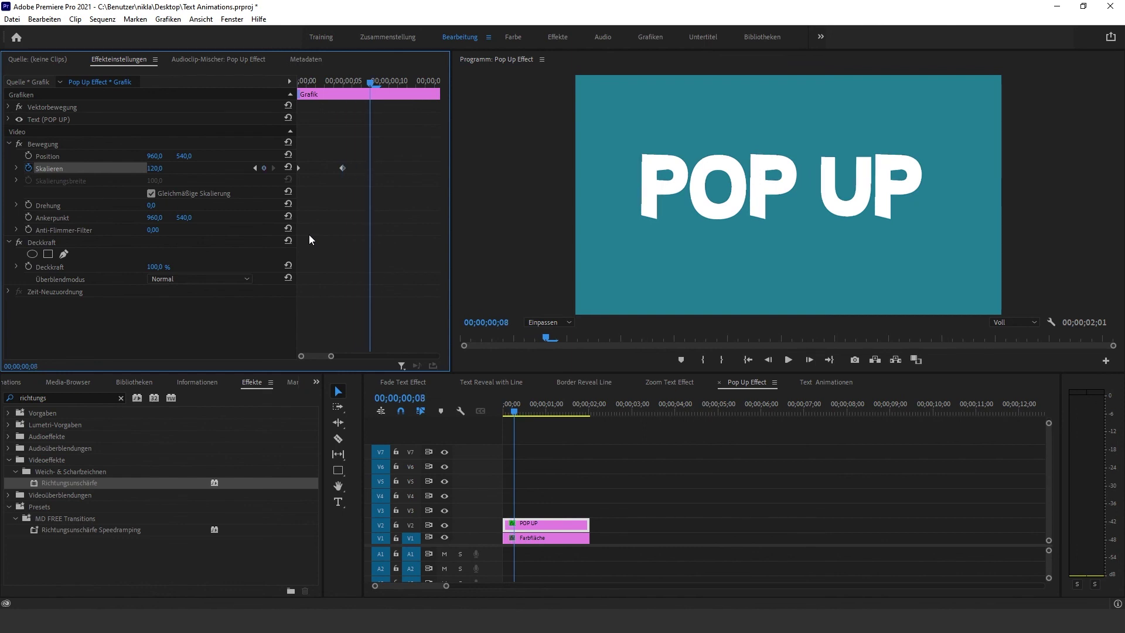
pyautogui.click(153, 168)
pyautogui.write('95')
pyautogui.press('Return')
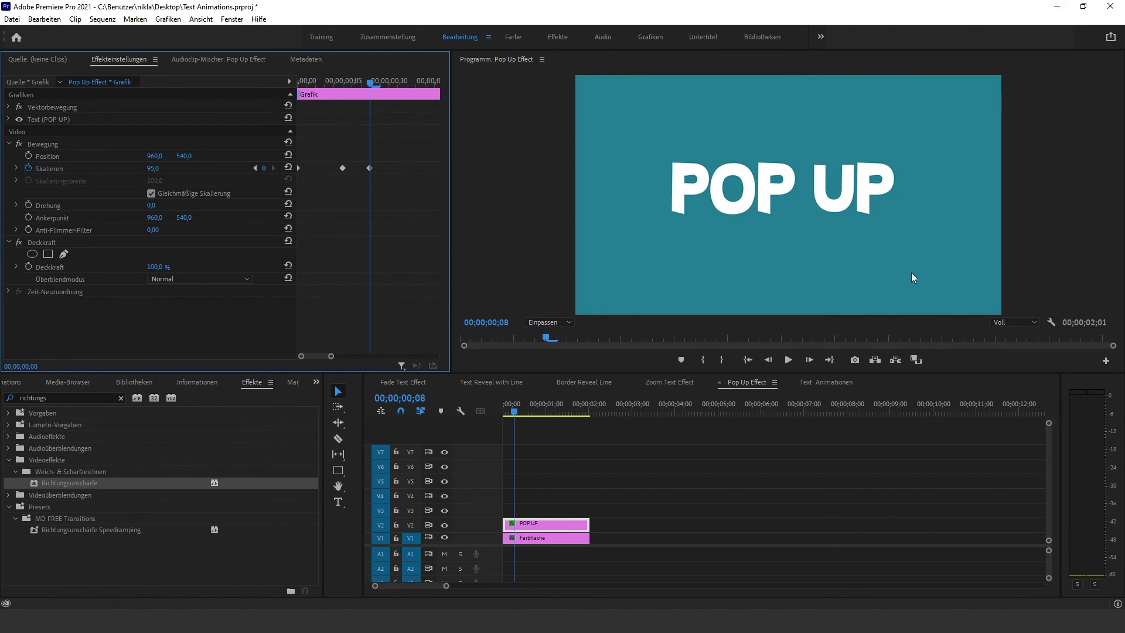
pyautogui.press('Right')
pyautogui.press('Right')
pyautogui.press('Right')
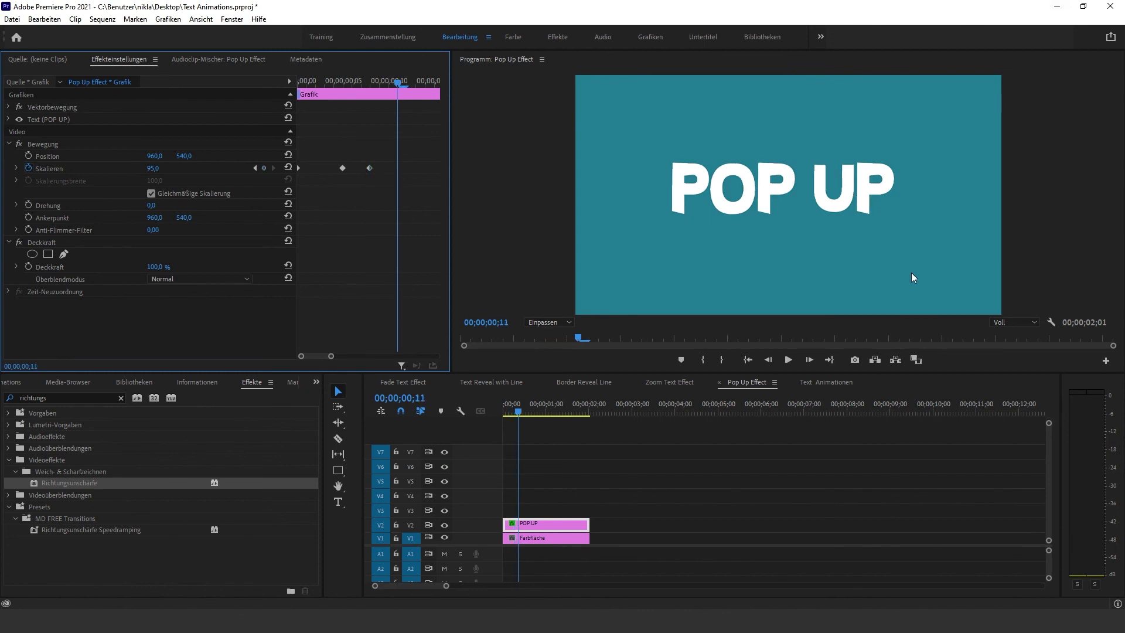
pyautogui.click(153, 169)
pyautogui.write('100')
pyautogui.press('Return')
# Step: Set all POP UP scale keyframes to continuous Bézier interpolation
pyautogui.moveTo(412, 177); pyautogui.dragTo(274, 148)
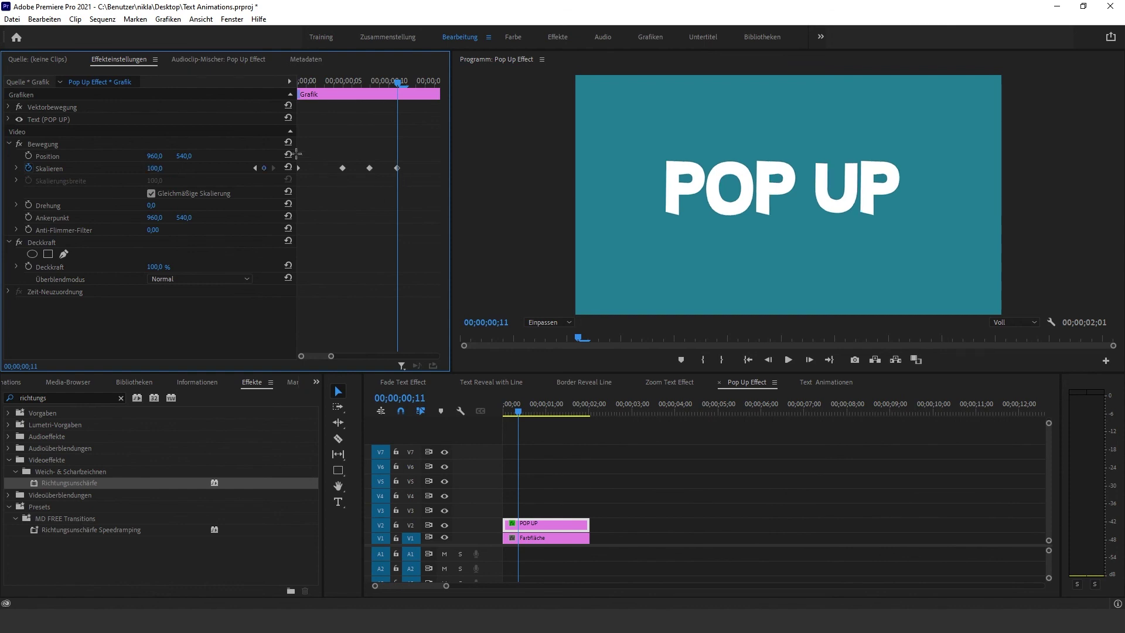
pyautogui.rightClick(370, 171)
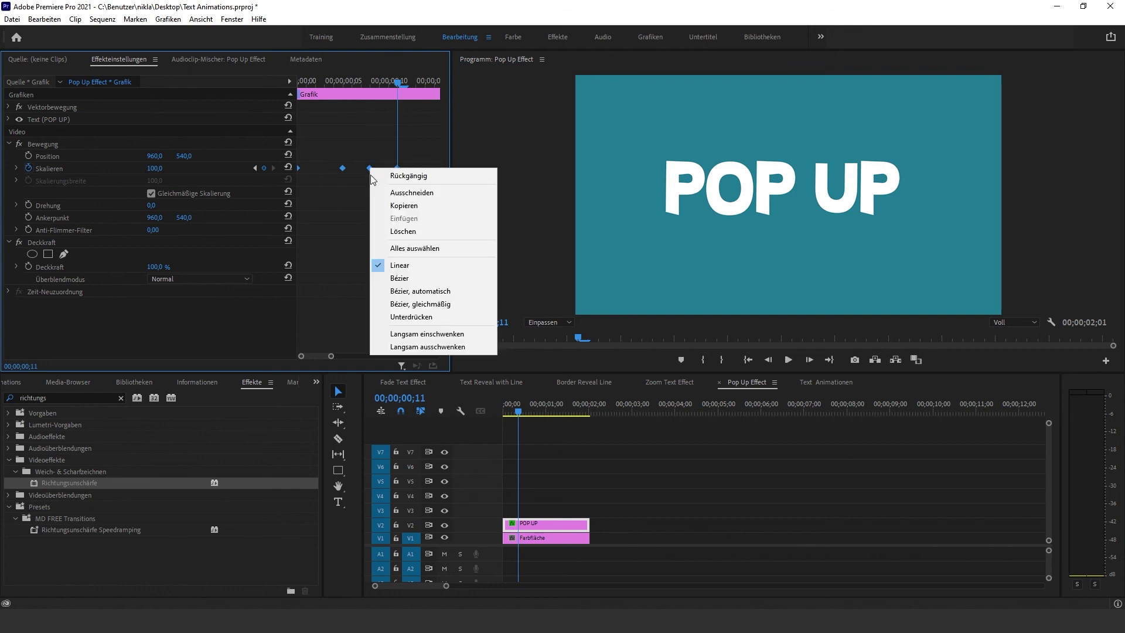
pyautogui.click(404, 304)
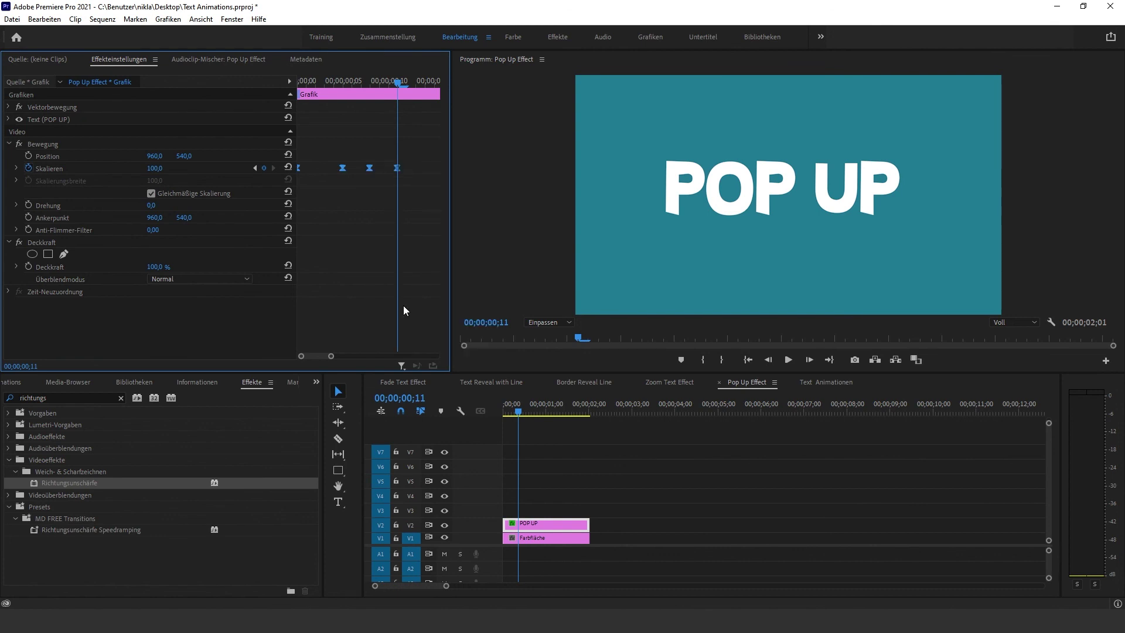
pyautogui.press('Home')
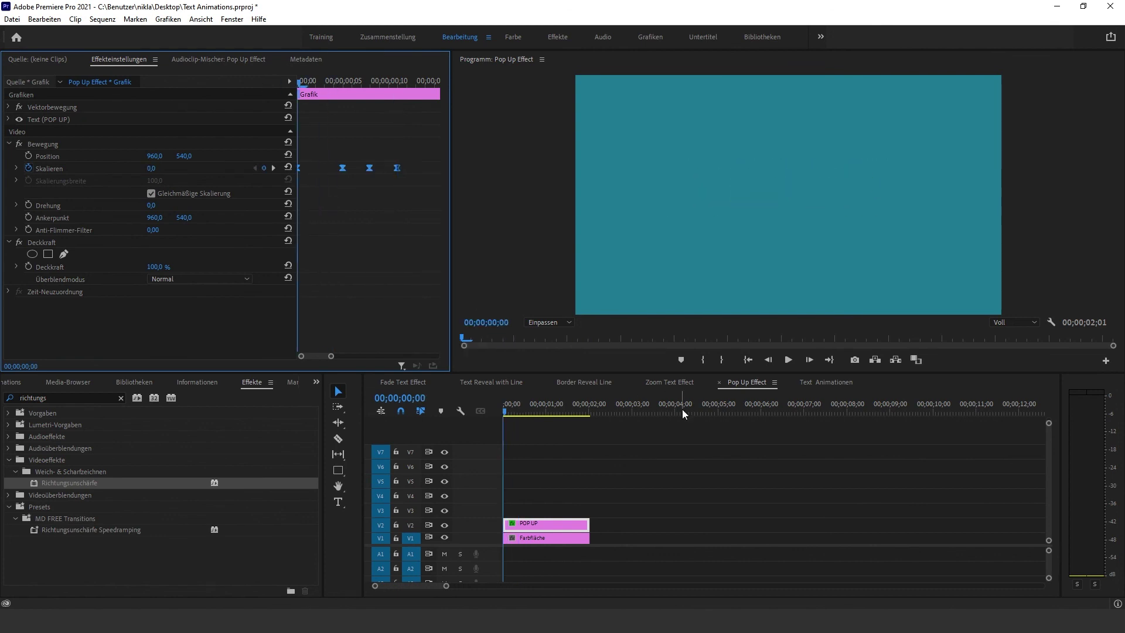